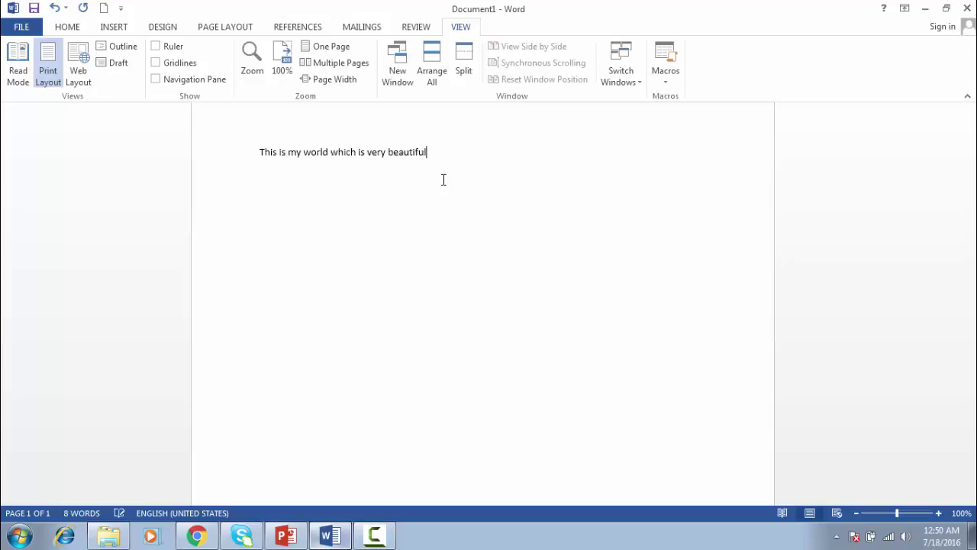
End the sentence with a period and paste five copies of it, one on the same line and four below
text(.)
key(ctrl+a)
key(ctrl+c)
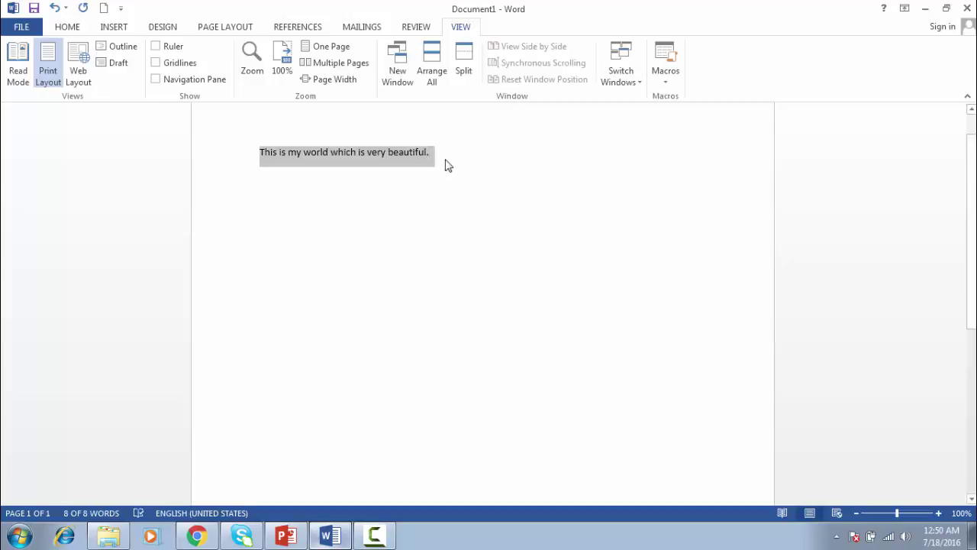
click(449, 161)
key(ctrl+v)
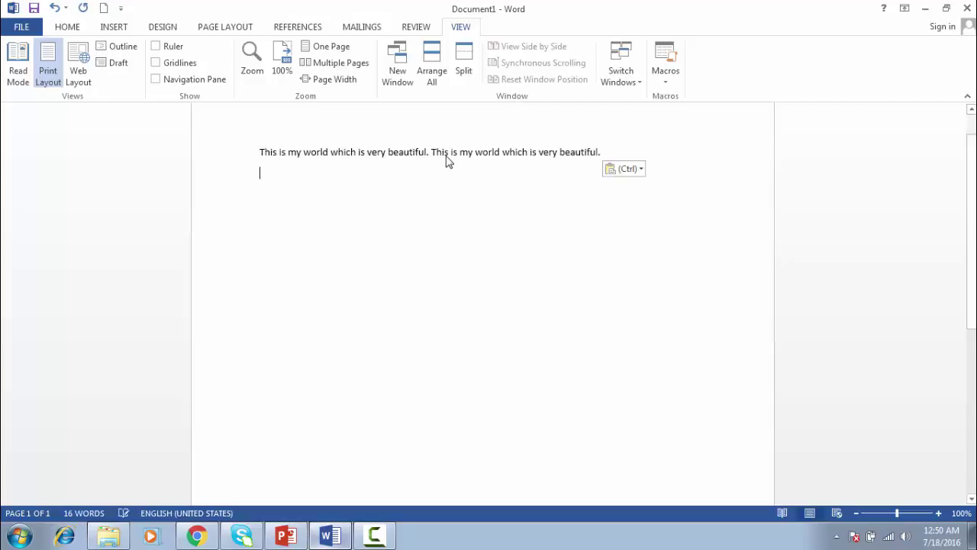
key(ctrl+v)
key(ctrl+v)
key(ctrl+v)
key(ctrl+v)
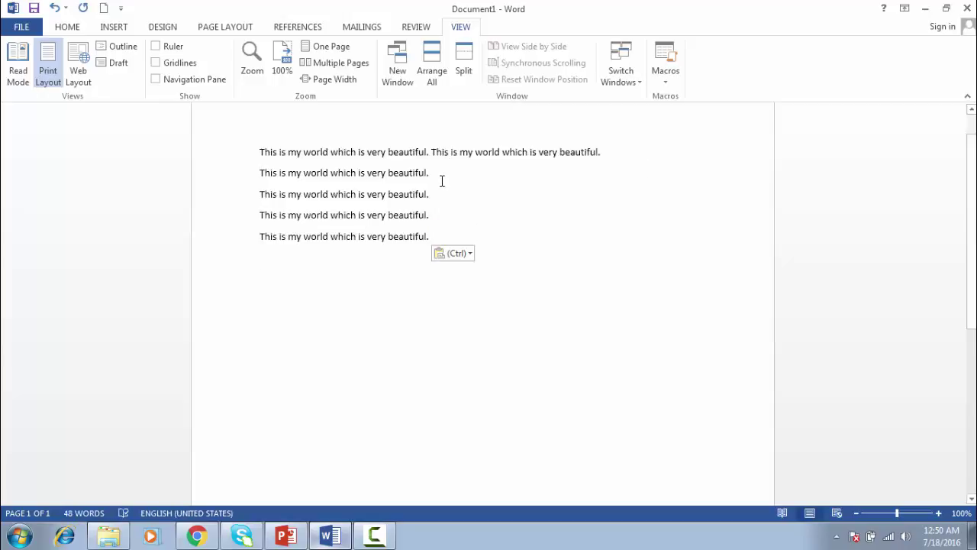
click(443, 182)
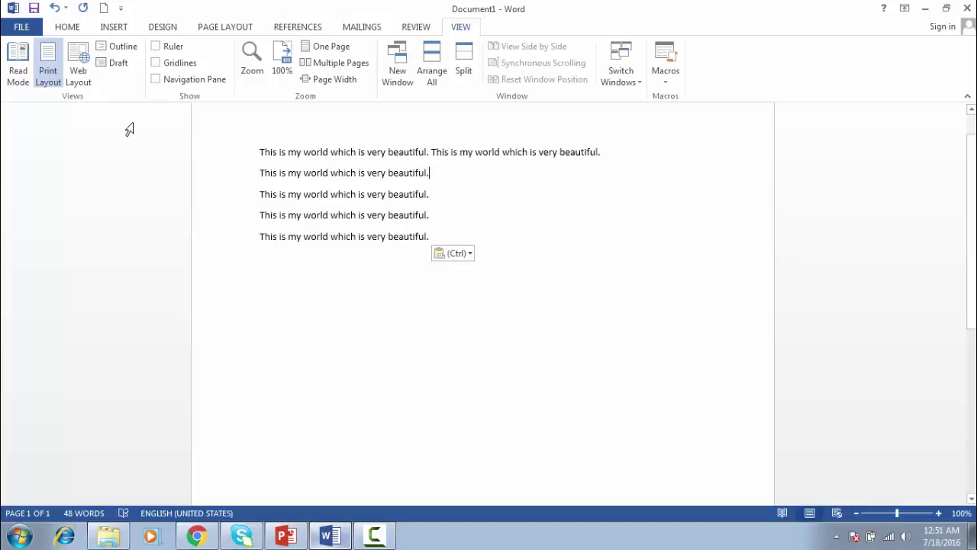
View the document in Read Mode and in Web Layout, returning to Print Layout after each
click(18, 86)
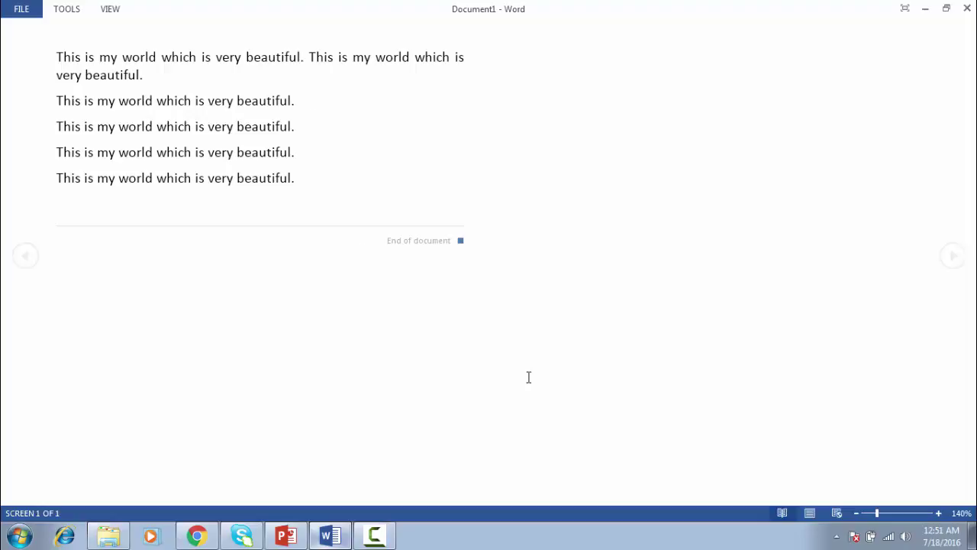
click(809, 514)
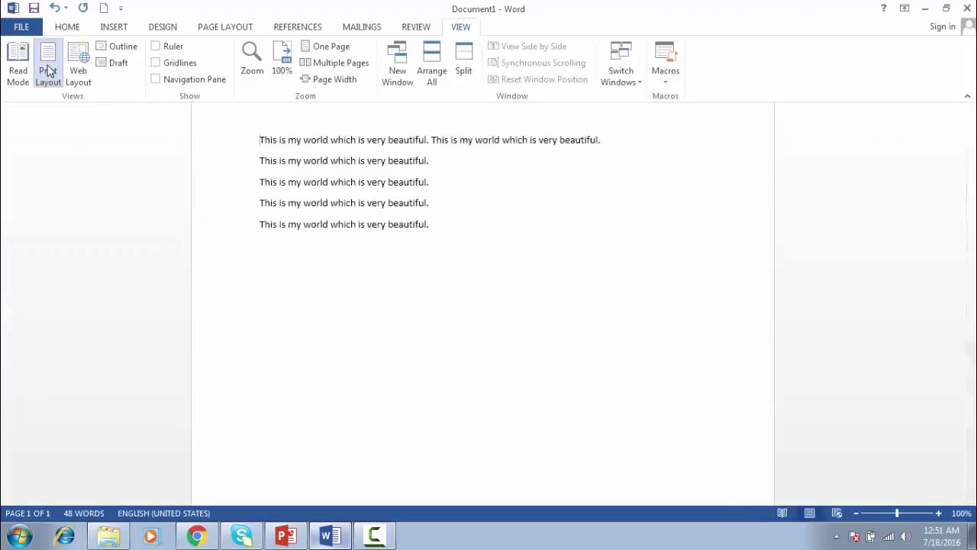
click(48, 73)
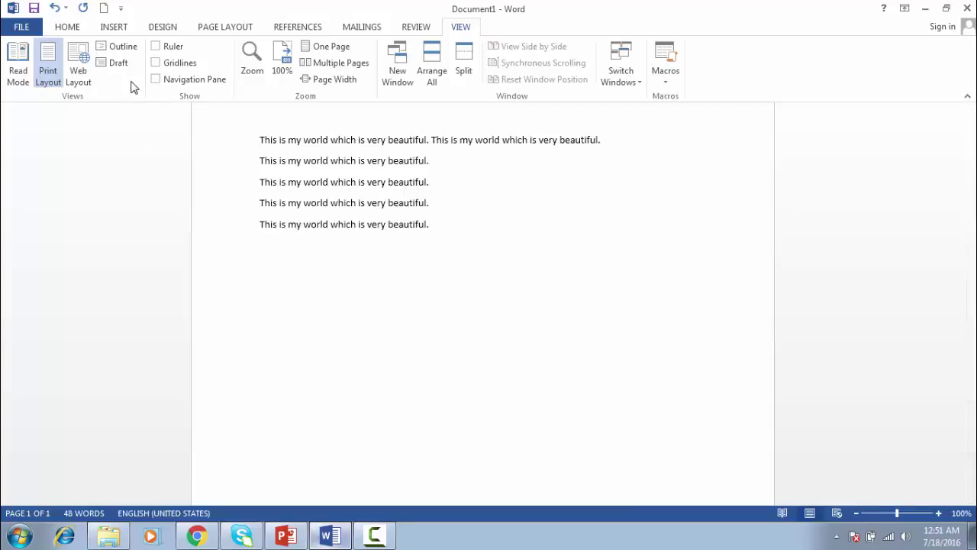
click(82, 61)
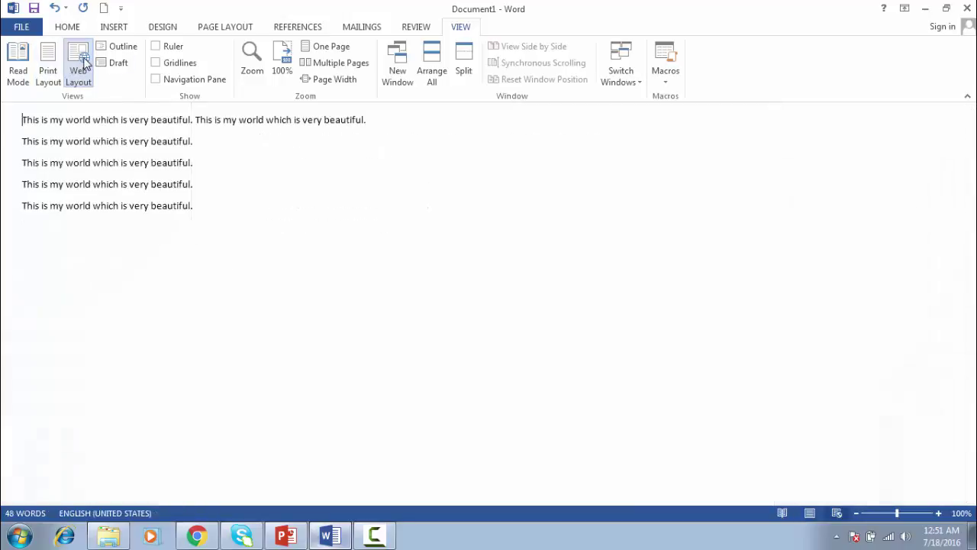
click(48, 63)
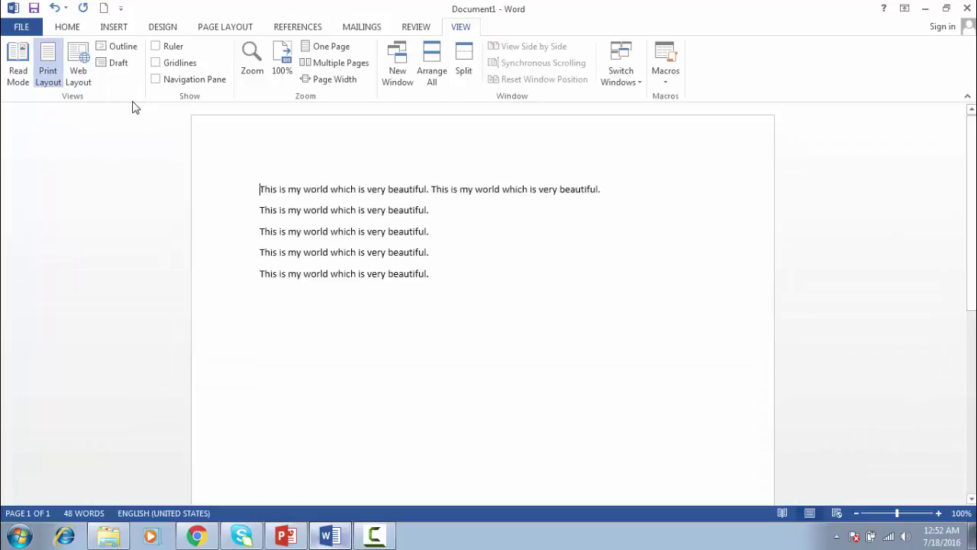
View the document as an Outline and as a Draft, going back to Print Layout after each
click(118, 50)
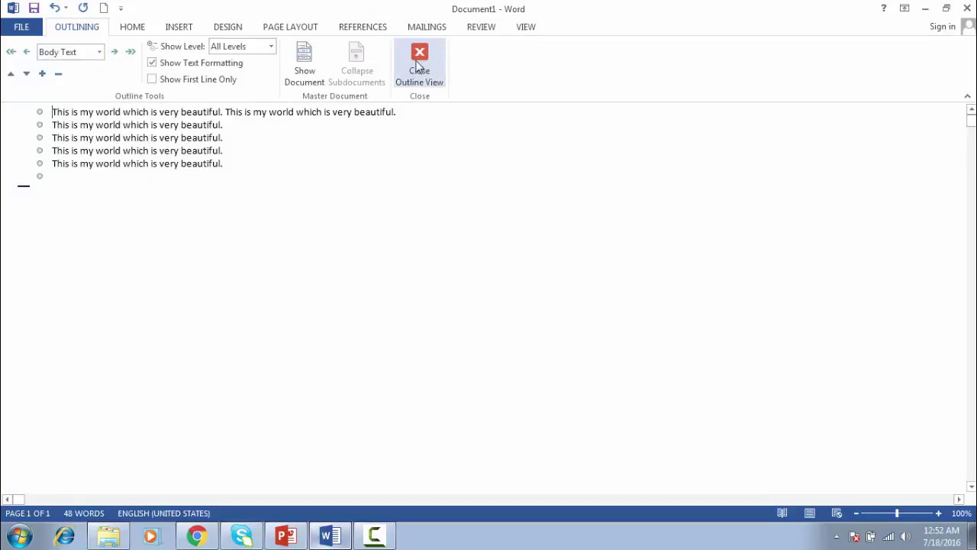
click(420, 66)
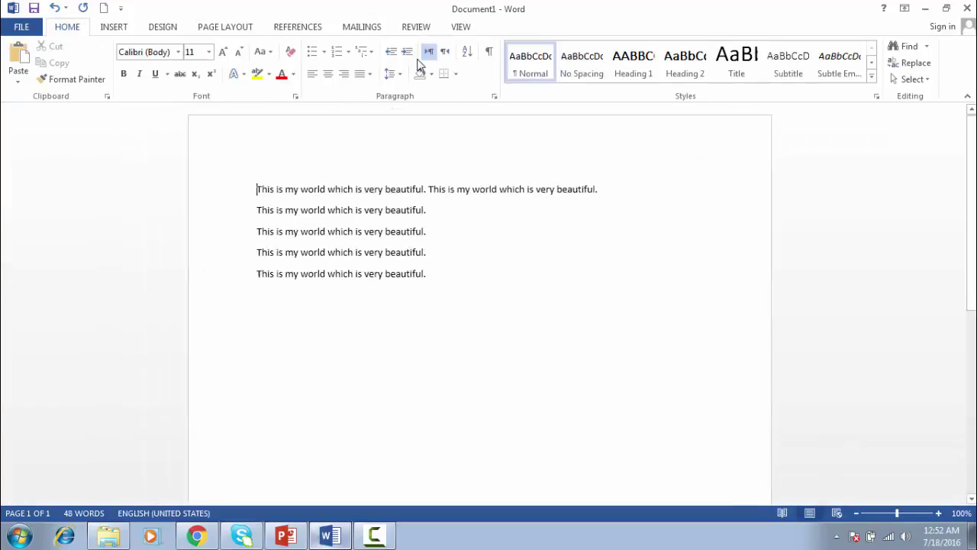
click(459, 27)
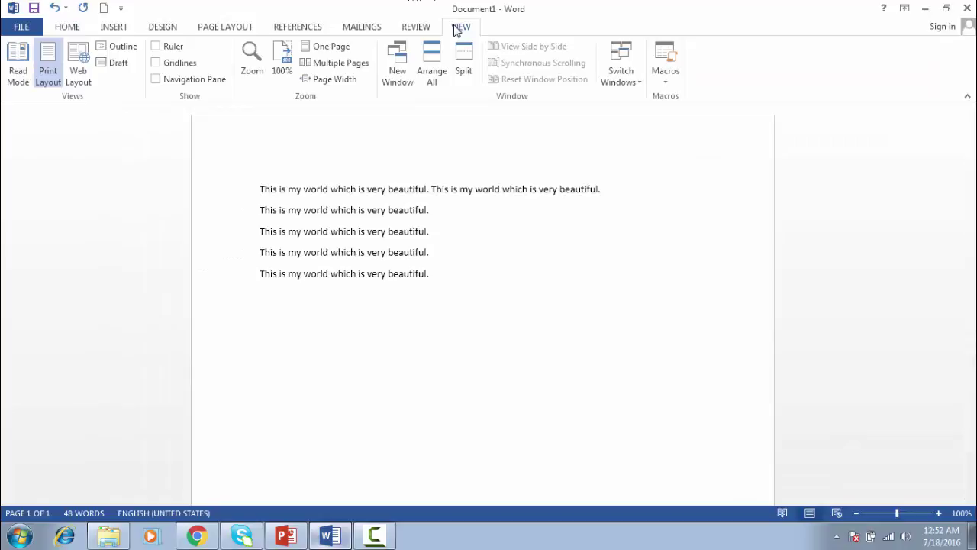
click(106, 67)
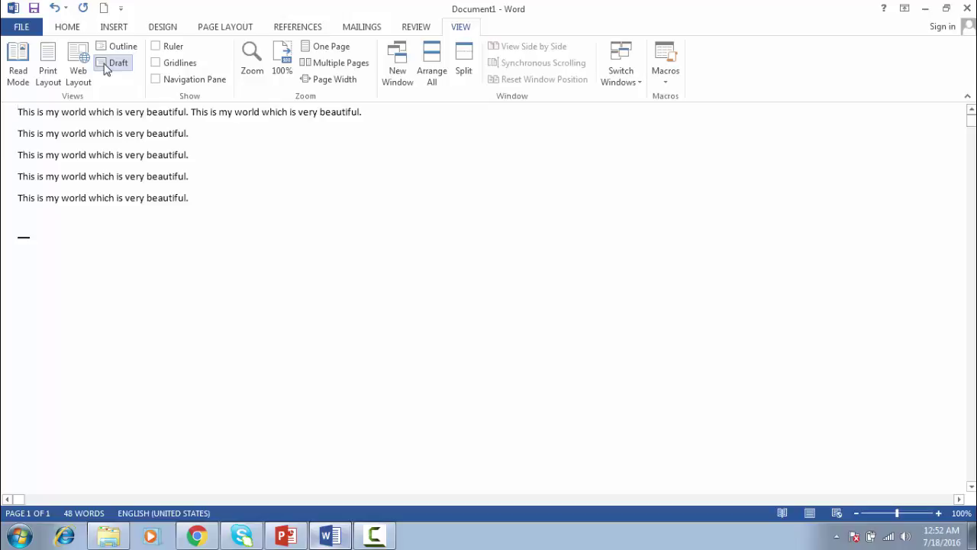
click(47, 70)
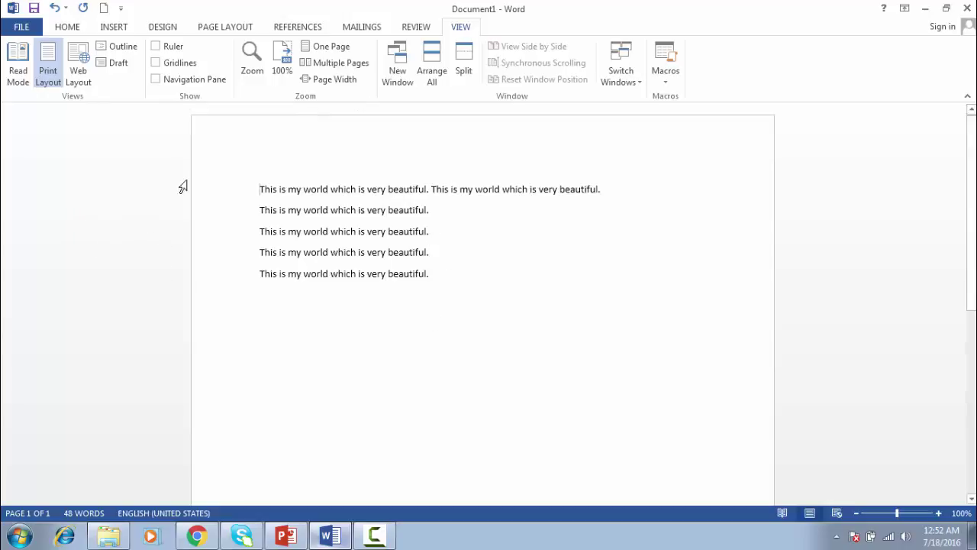
Display the ruler to move the first paragraph's left and right indents slightly inward, and hide it again
click(156, 48)
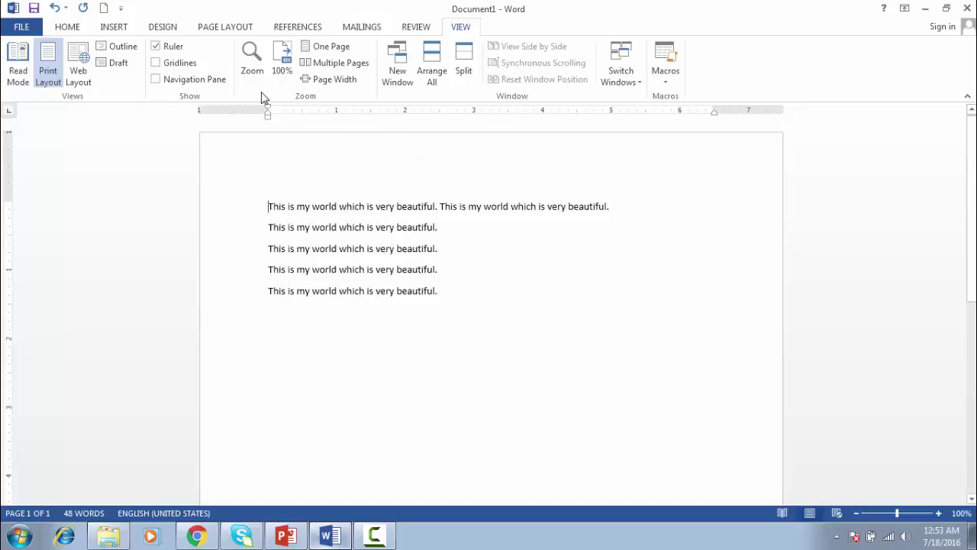
mouse_move(267, 109)
mouse_down()
mouse_move(306, 111)
mouse_move(268, 109)
mouse_move(268, 119)
mouse_move(296, 114)
mouse_move(272, 118)
mouse_up()
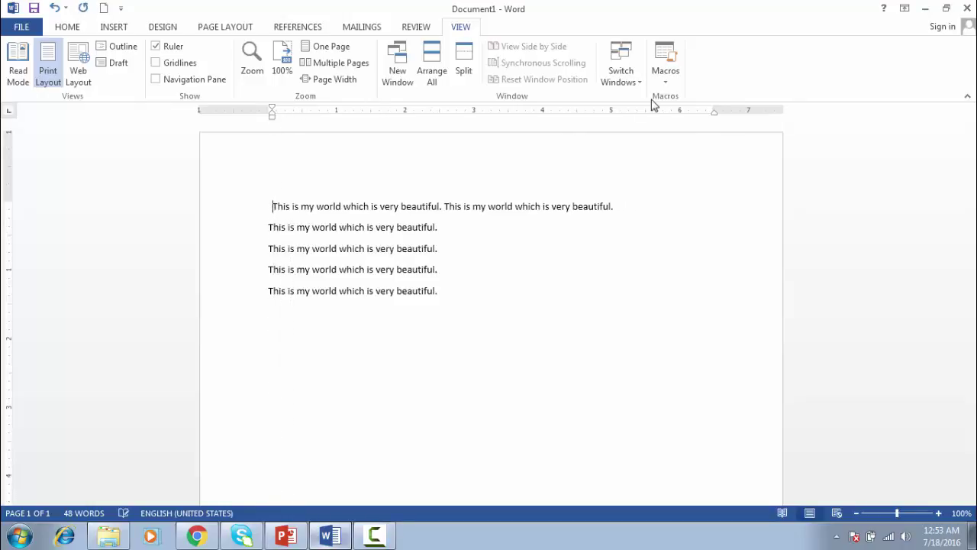
mouse_move(713, 119)
mouse_down()
mouse_move(549, 158)
mouse_move(509, 158)
mouse_move(687, 87)
mouse_move(697, 103)
mouse_move(725, 94)
mouse_move(710, 105)
mouse_up()
click(156, 46)
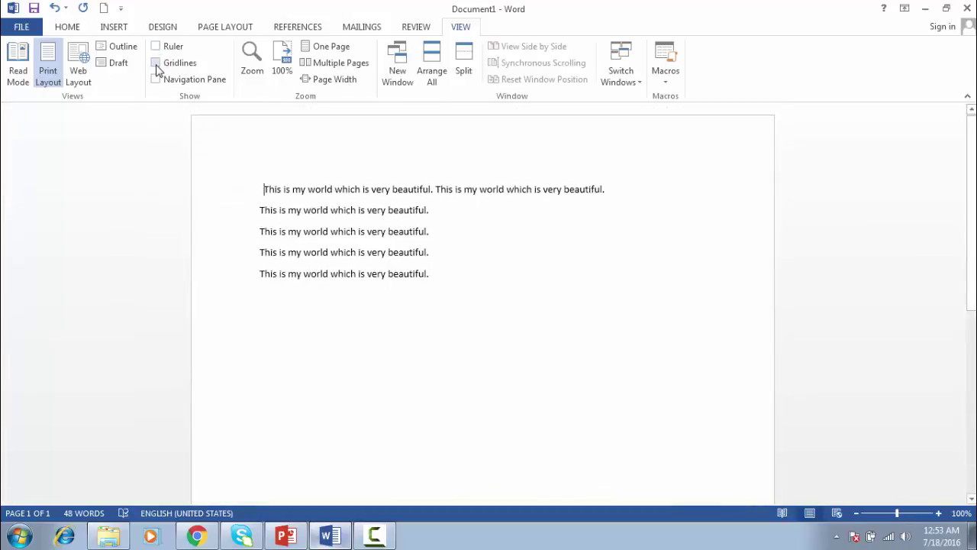
Display the gridlines on the page and hide them again
click(156, 63)
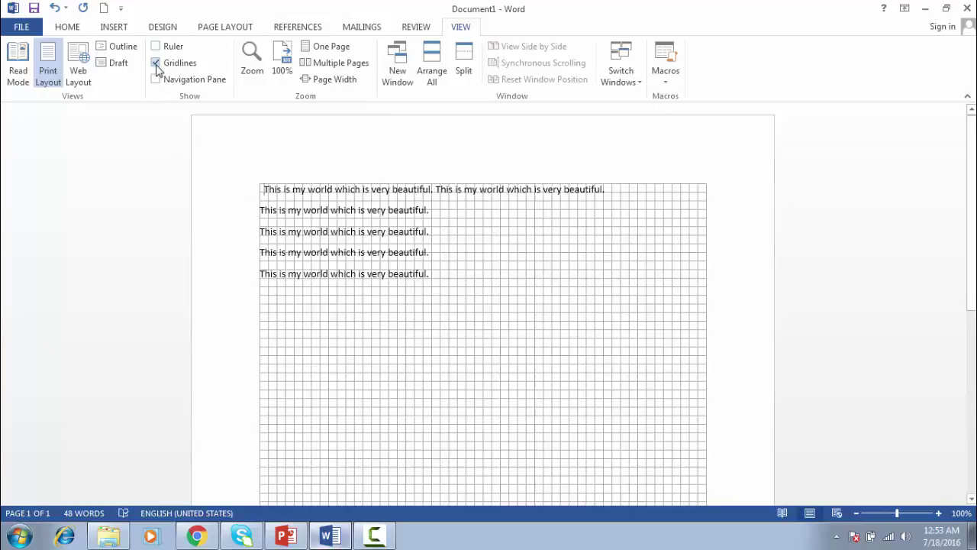
click(369, 534)
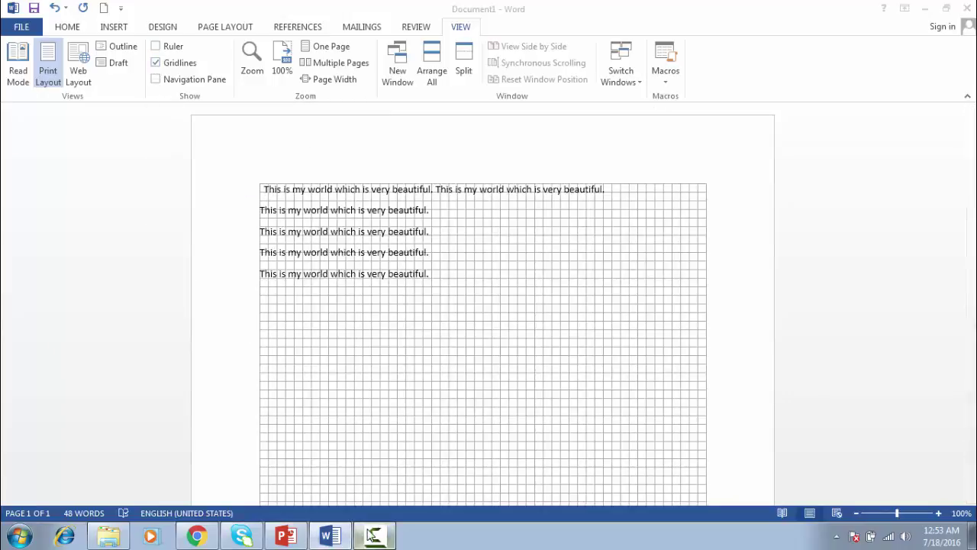
click(909, 479)
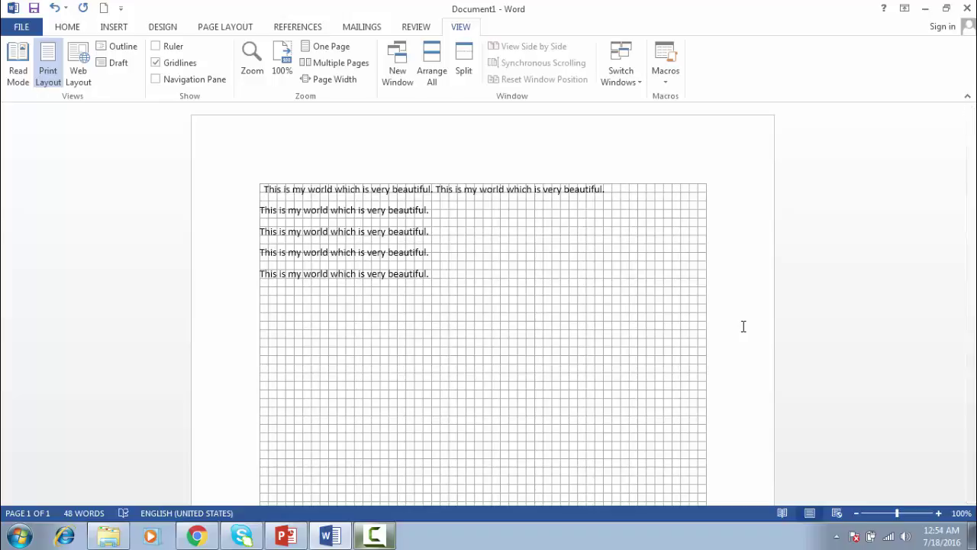
click(158, 65)
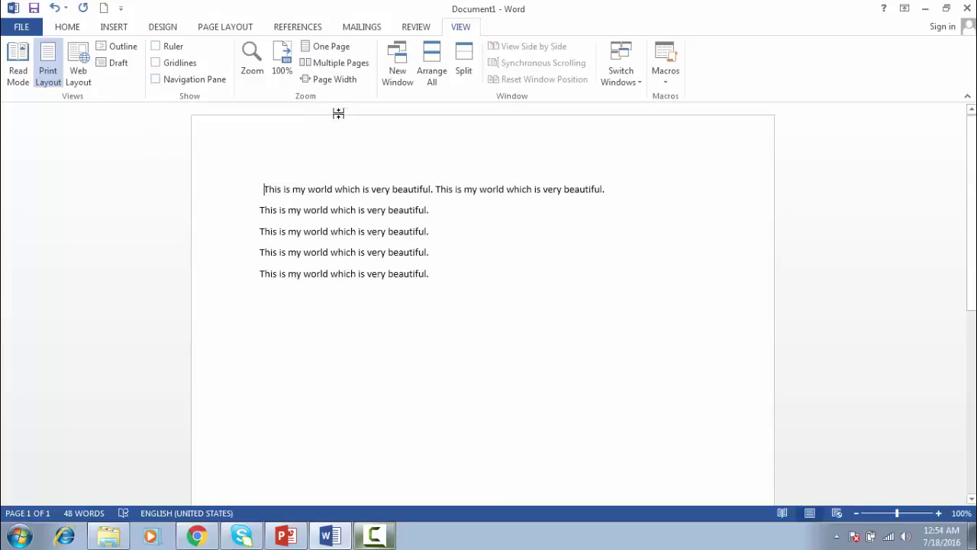
Preview the 200%, 100% and 75% presets in the Zoom dialog, and raise the custom percentage to 78%
click(260, 66)
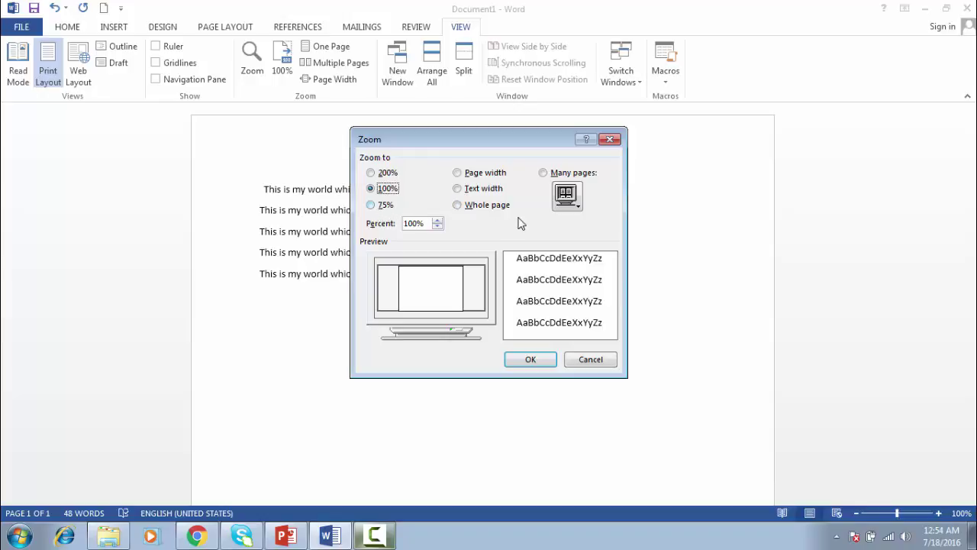
click(382, 173)
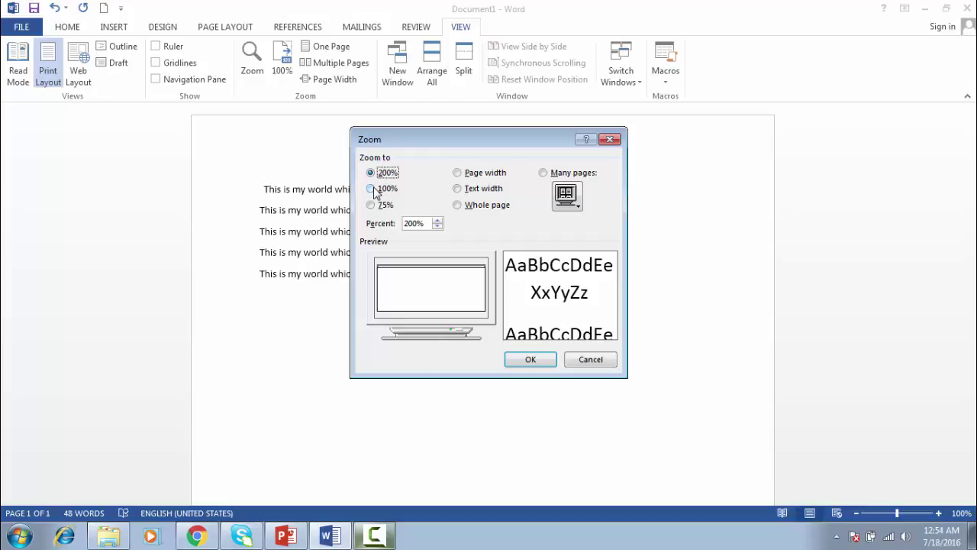
click(373, 189)
click(372, 206)
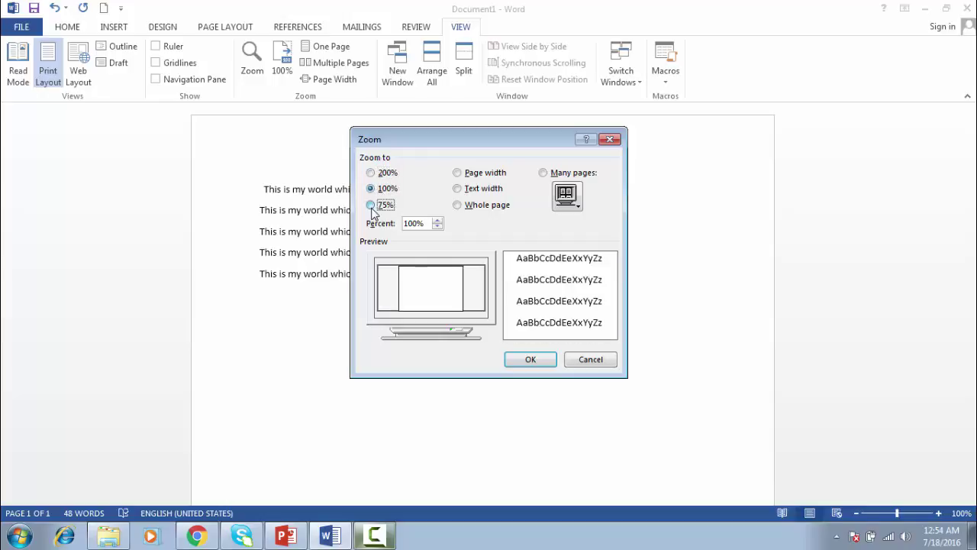
click(437, 221)
click(438, 221)
click(437, 221)
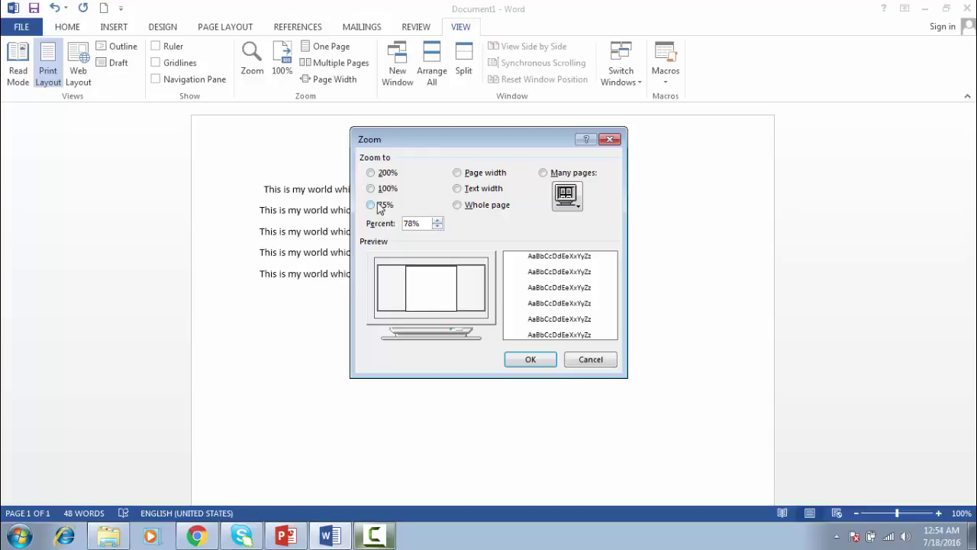
Preview Page width raised to 162%, Text width and Many pages in the Zoom dialog, and close it without applying
click(457, 173)
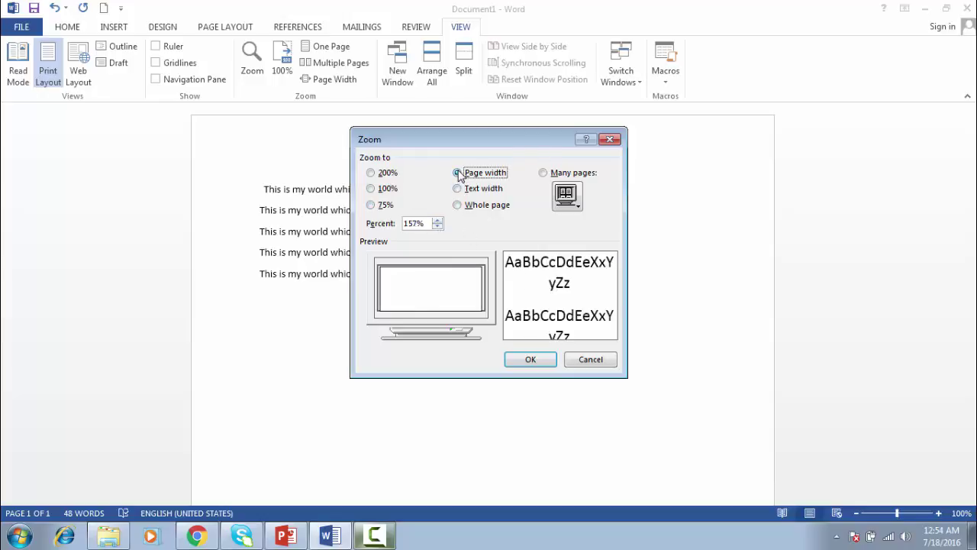
click(437, 221)
click(437, 221)
click(438, 221)
click(437, 221)
click(438, 221)
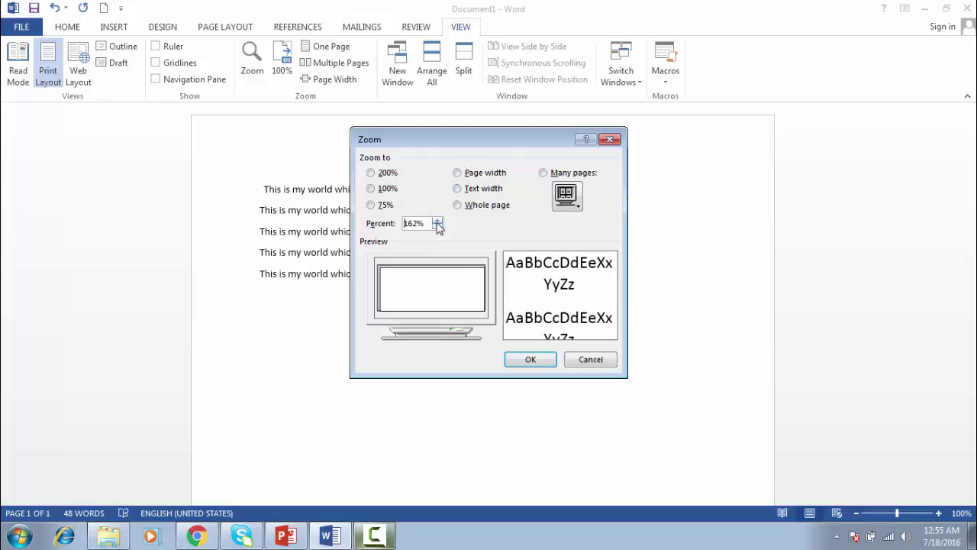
click(457, 189)
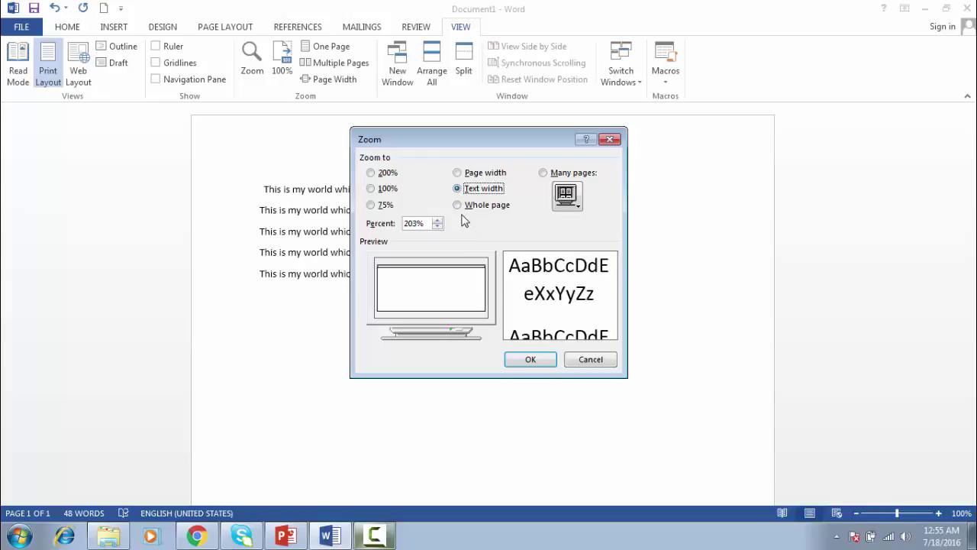
click(546, 174)
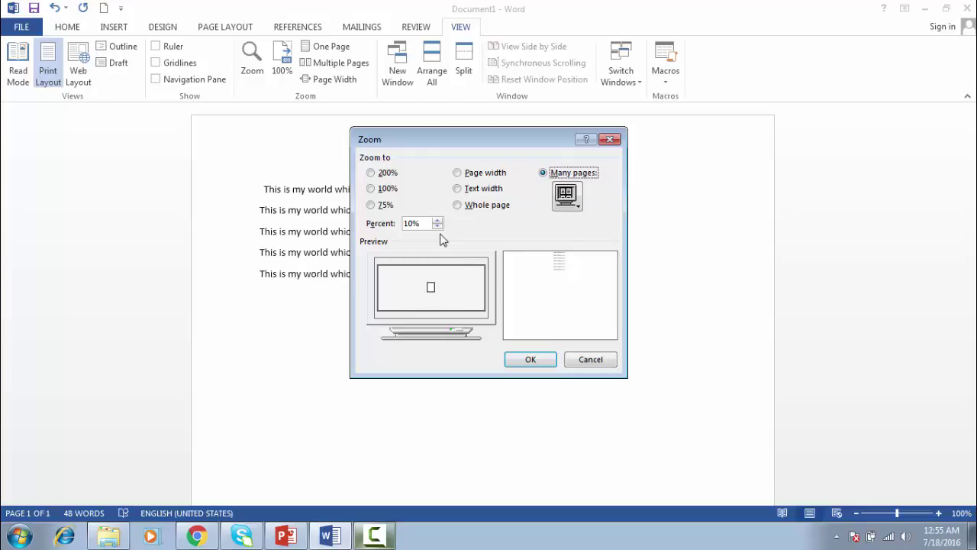
click(596, 365)
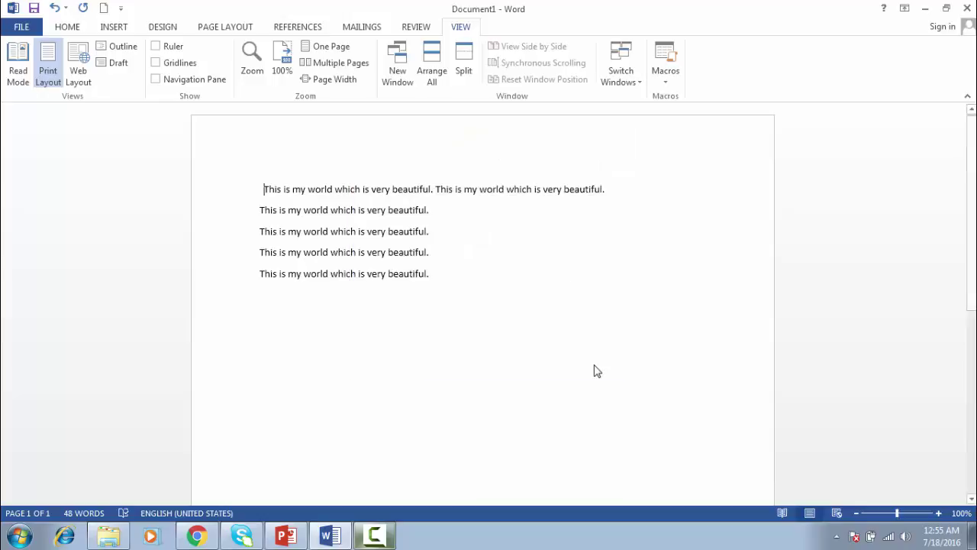
View the document with the One Page and Multiple Pages zoom options, restoring 100% zoom after each
click(282, 67)
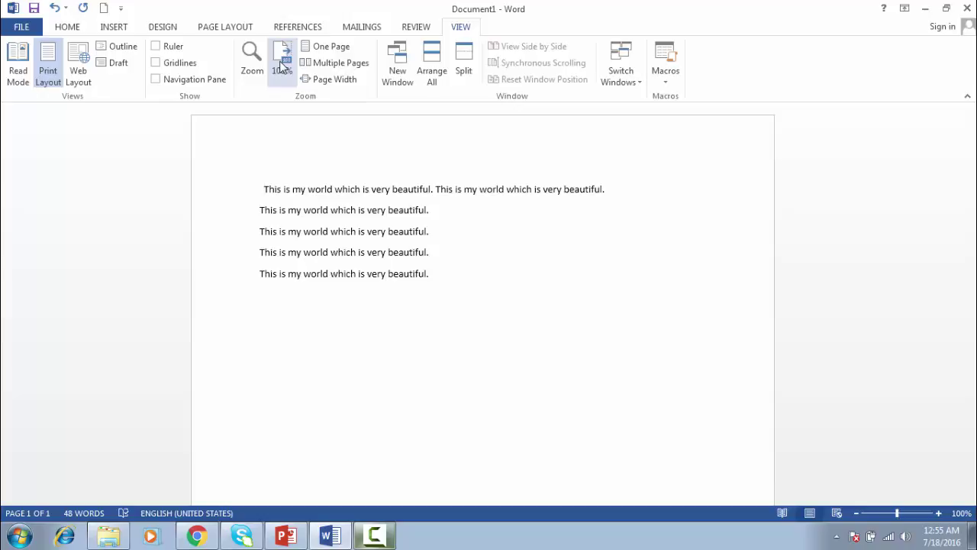
click(333, 50)
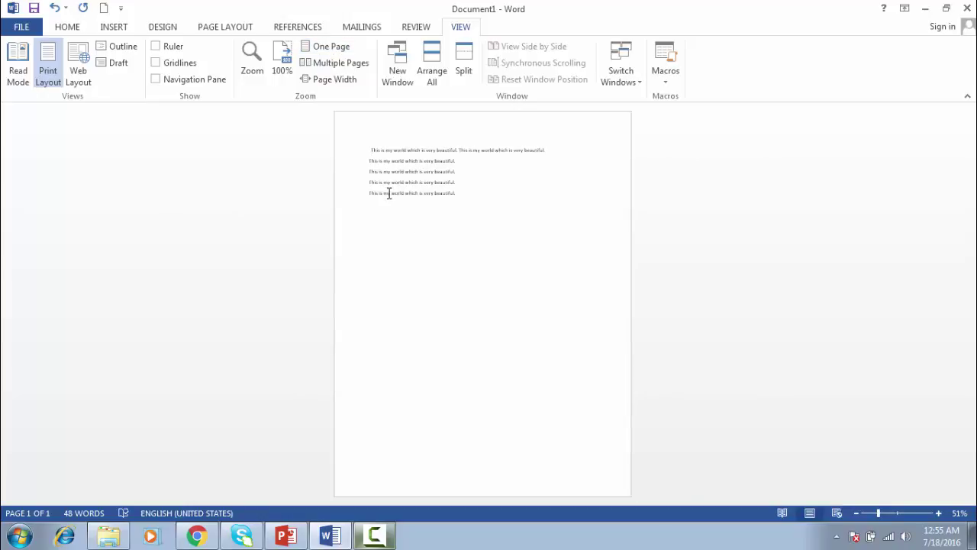
click(281, 61)
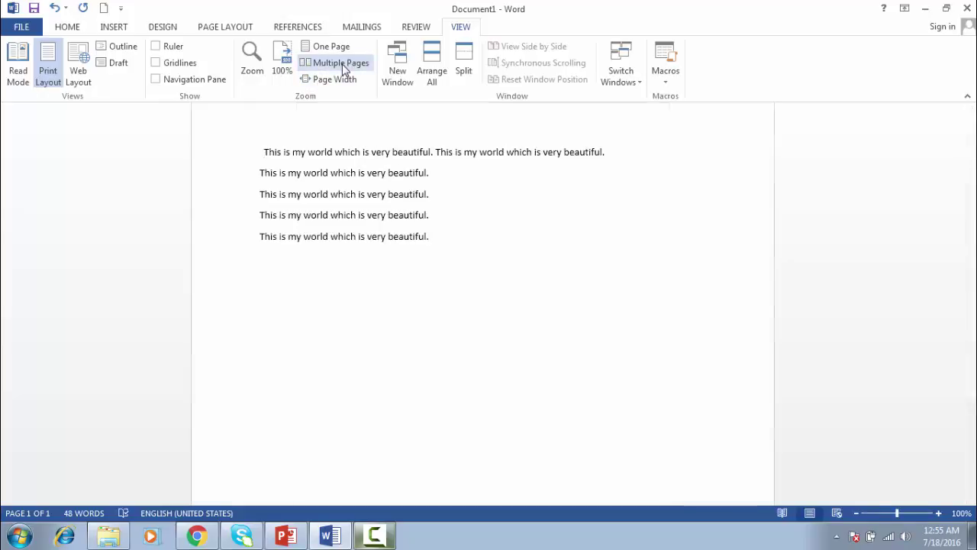
click(341, 63)
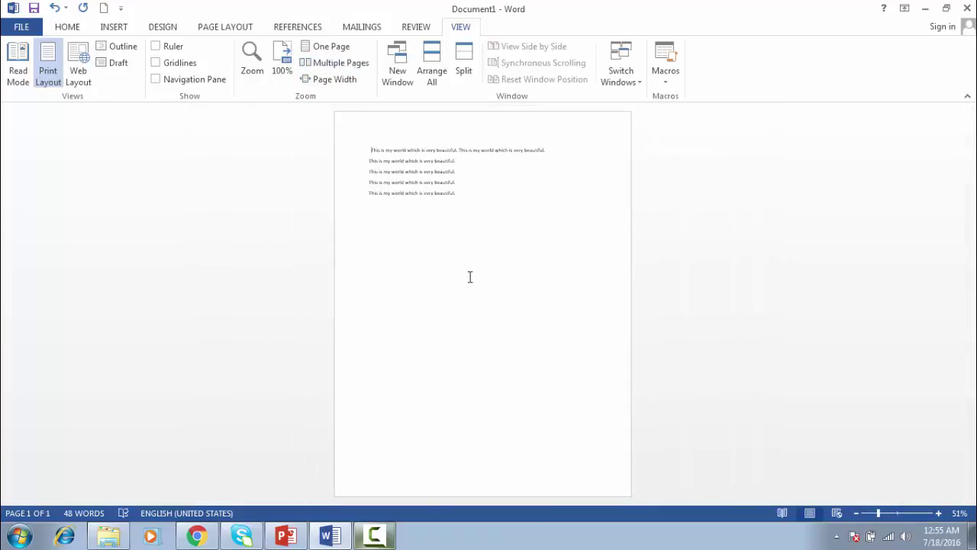
click(281, 69)
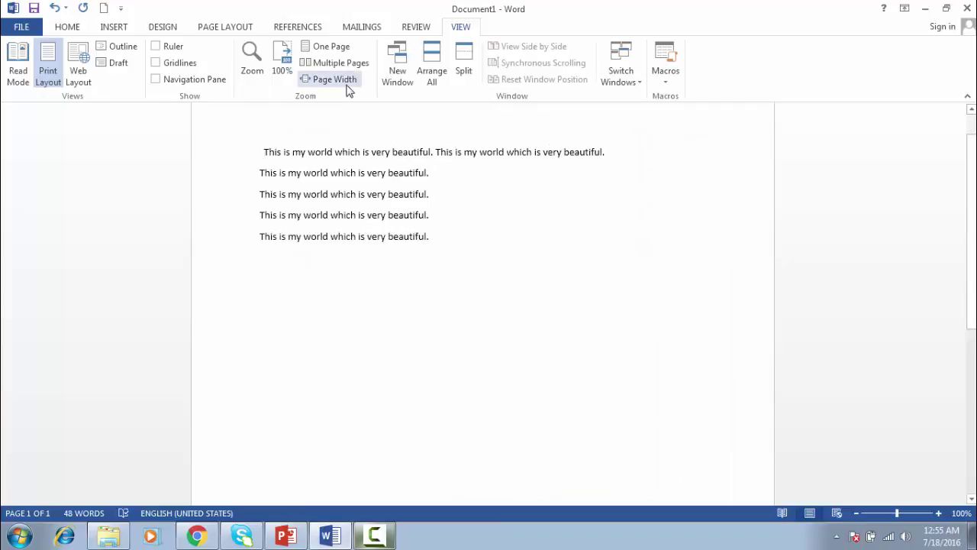
View the document at Page Width zoom and restore it to 100%
click(345, 88)
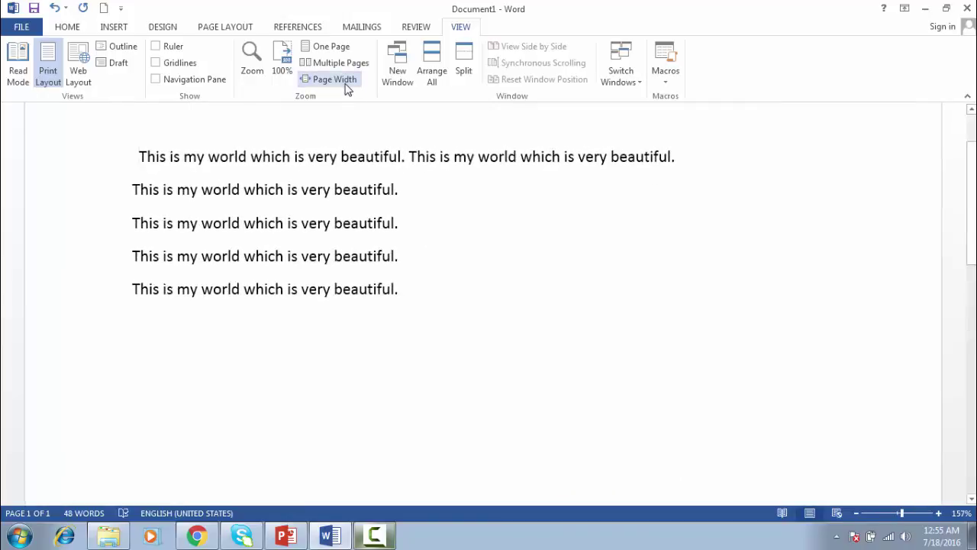
click(282, 67)
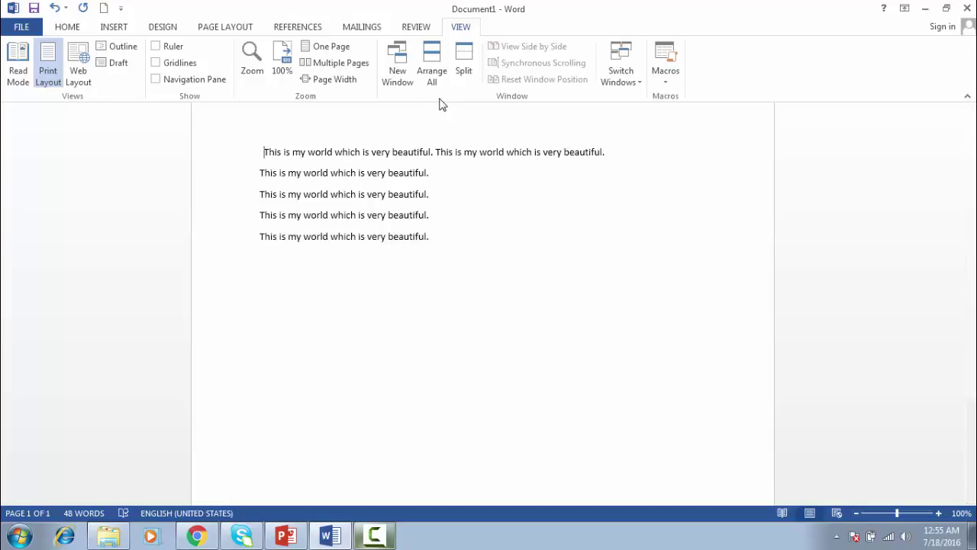
Open a second window of the document and switch back to the Document1:1 window
click(403, 80)
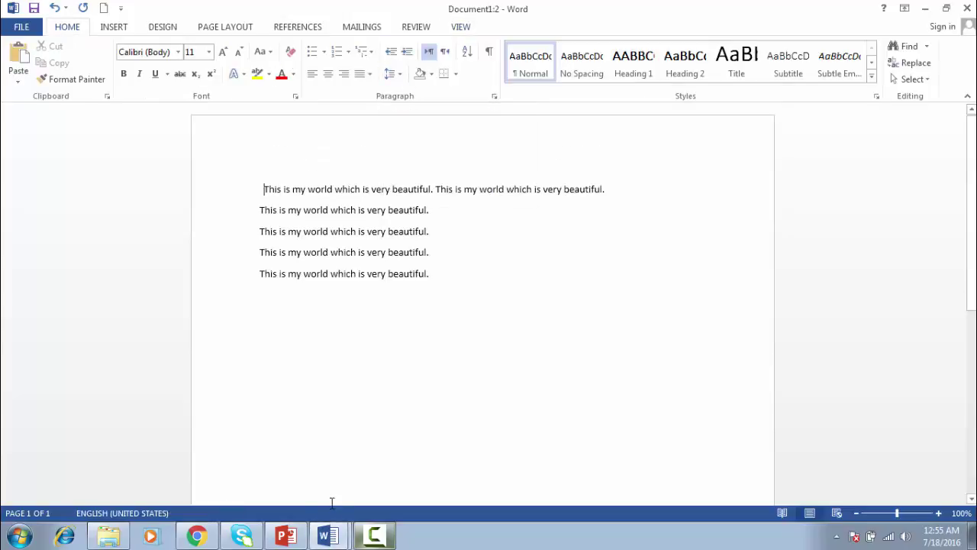
click(328, 537)
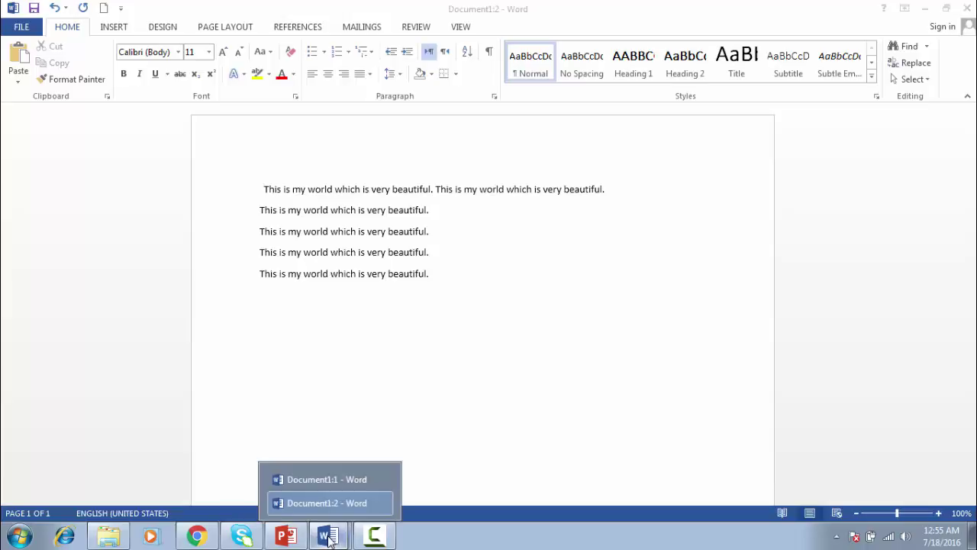
click(326, 481)
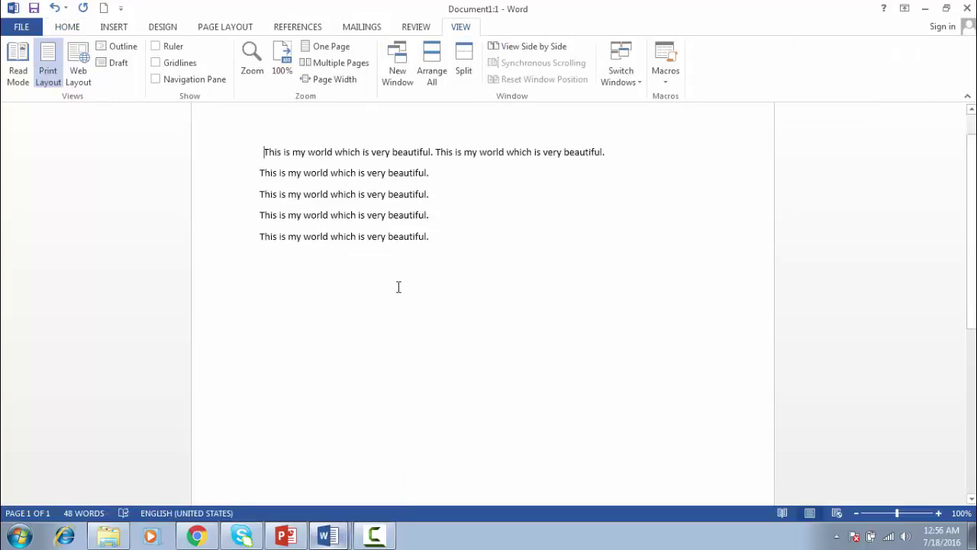
Open two more windows of the document and arrange all the open windows together on screen
click(394, 64)
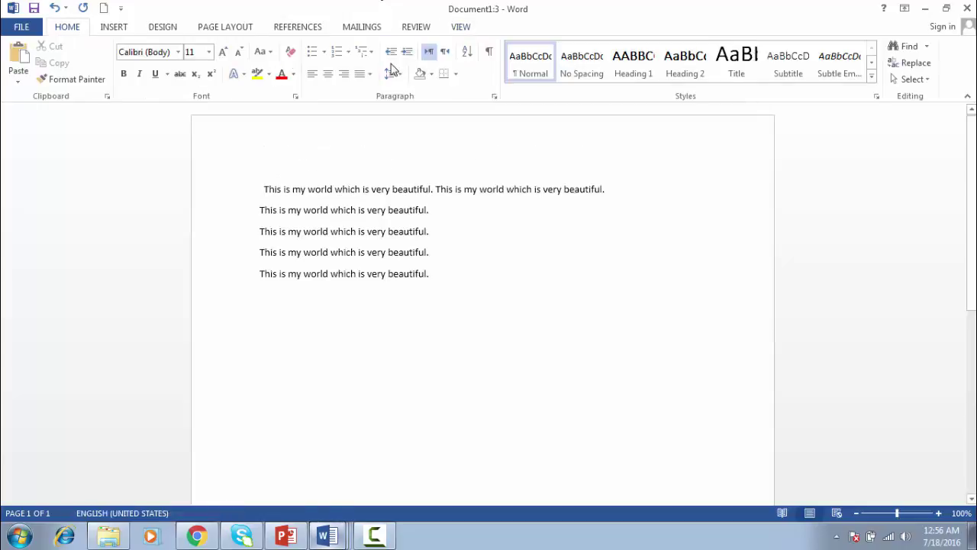
click(462, 27)
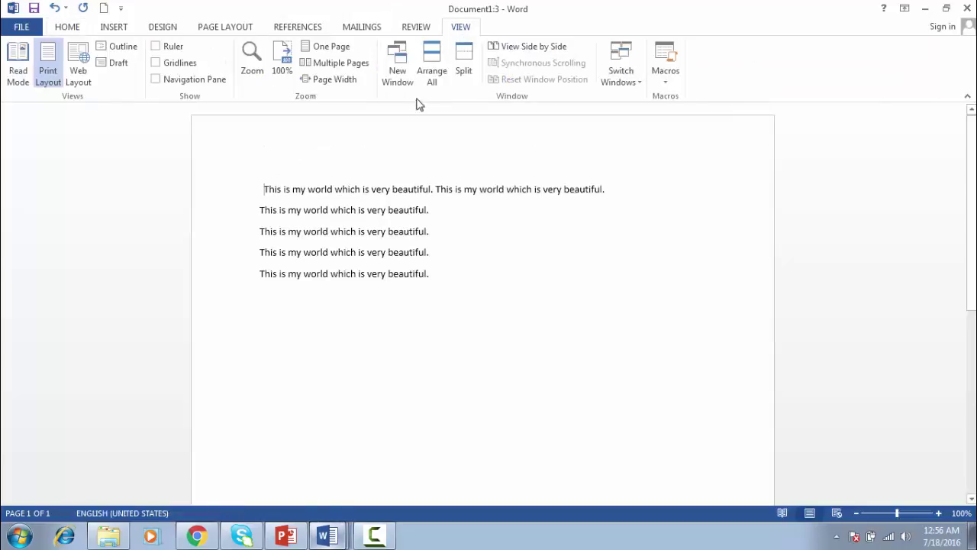
click(399, 64)
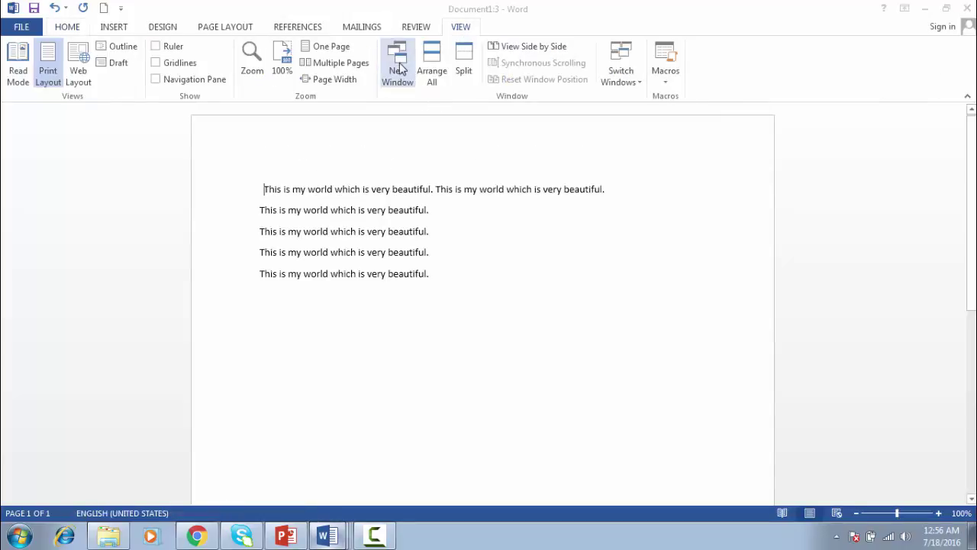
click(462, 29)
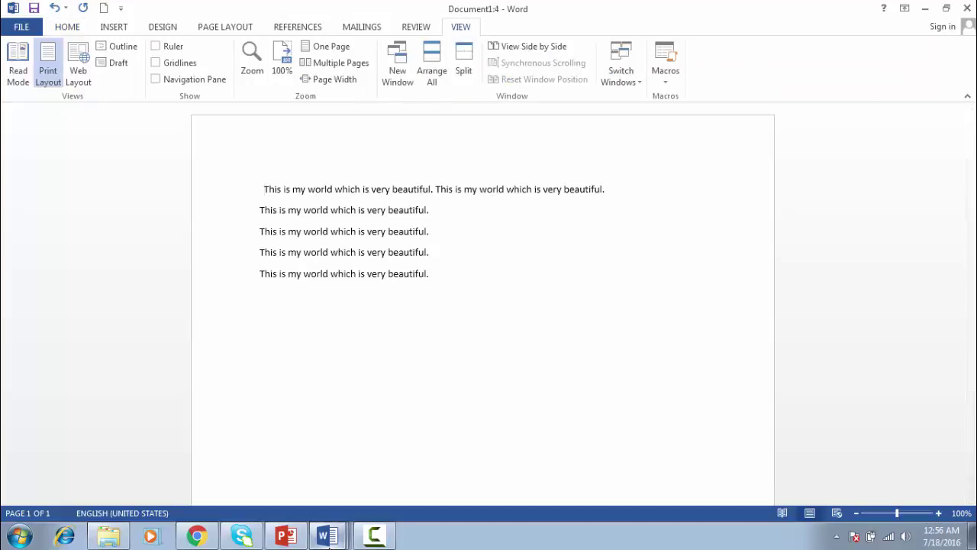
click(331, 537)
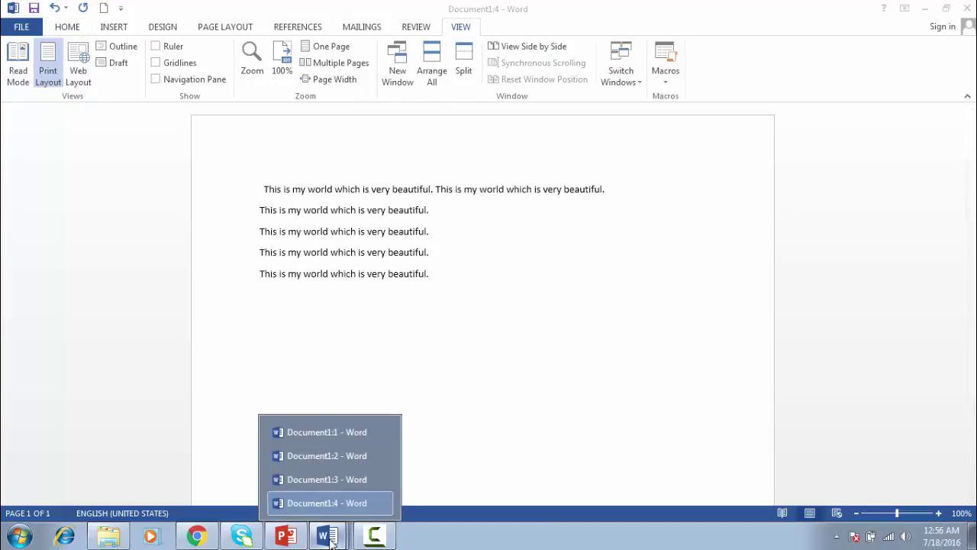
click(445, 339)
click(428, 81)
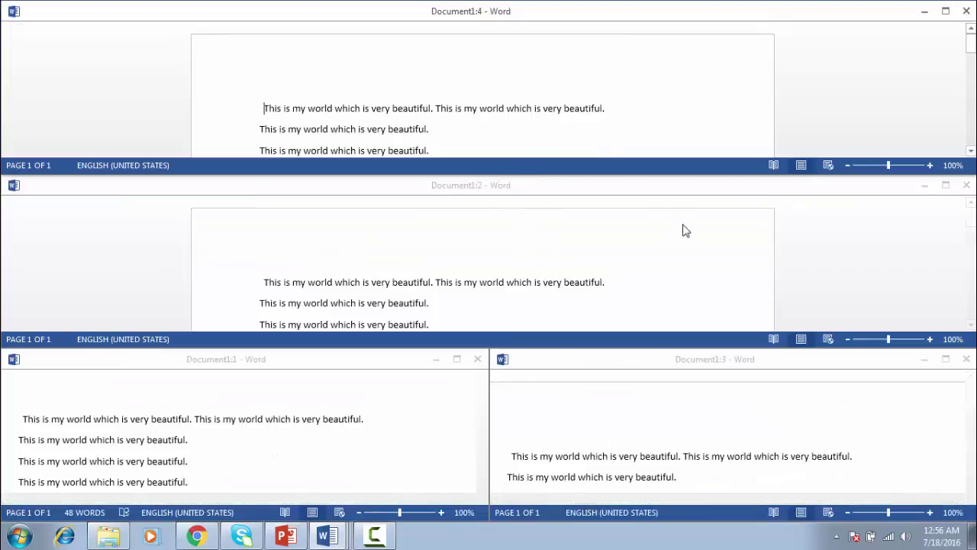
Close three of the four arranged document windows, and bring up and maximize the remaining one
click(327, 542)
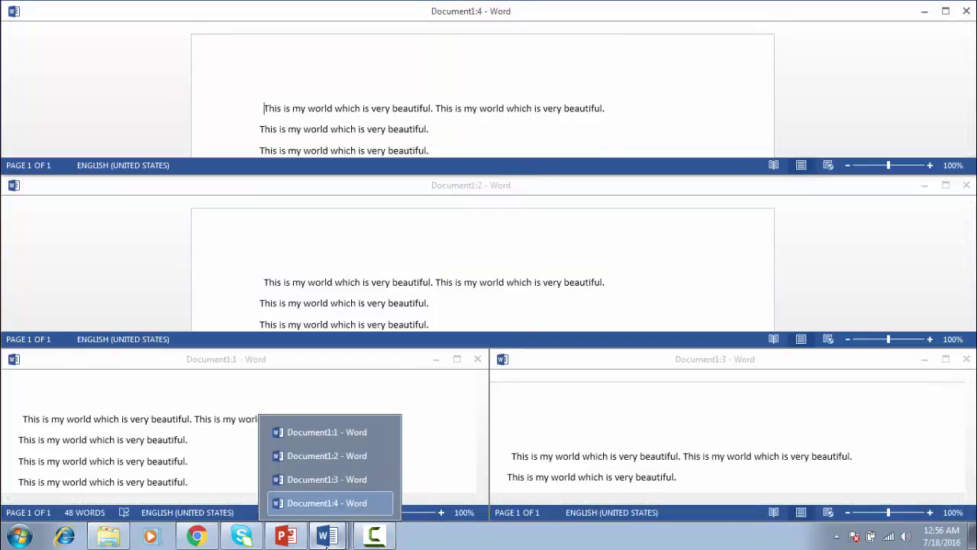
right_click(326, 543)
click(327, 542)
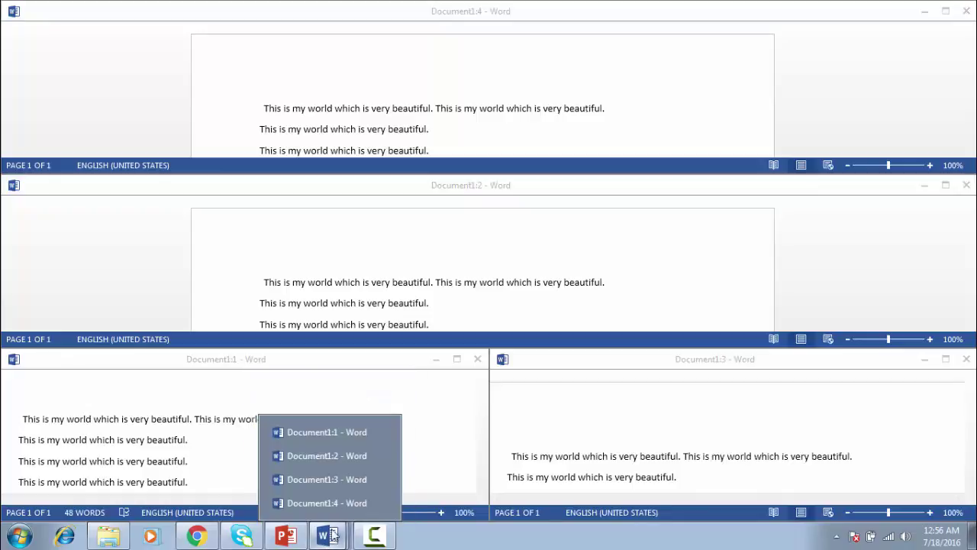
click(383, 433)
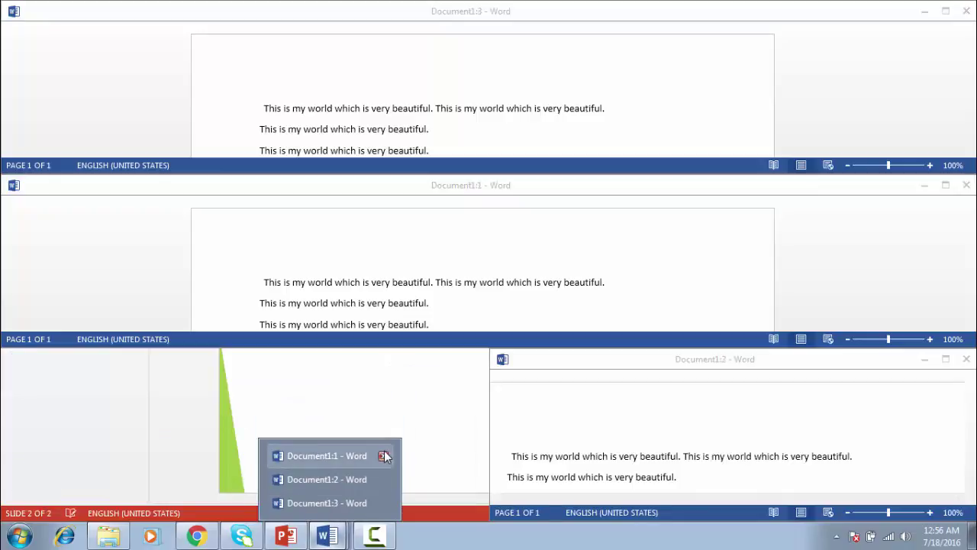
click(342, 538)
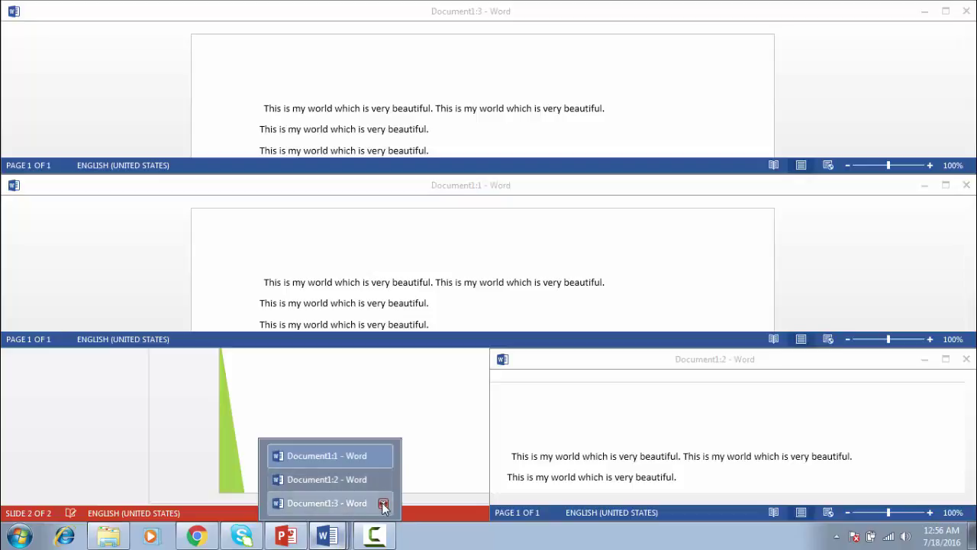
click(383, 502)
click(383, 502)
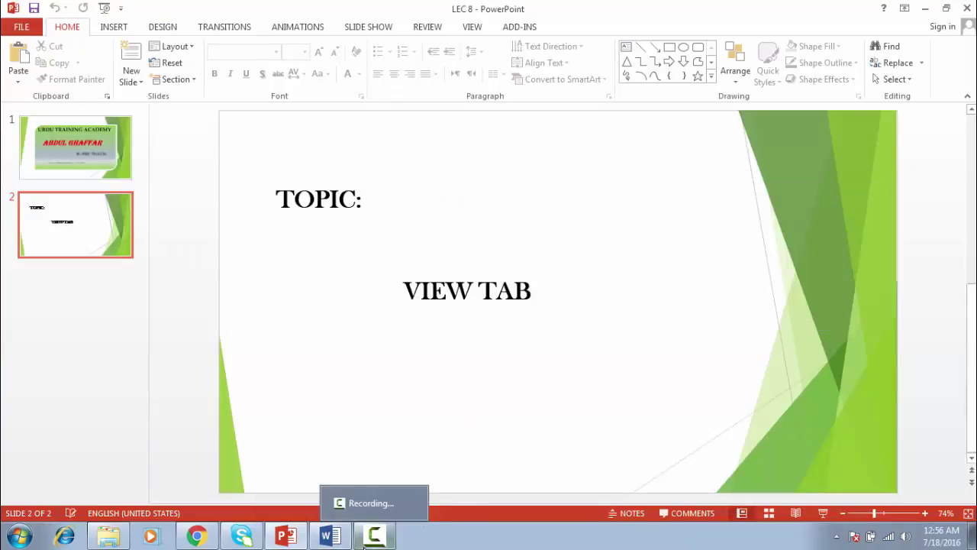
click(330, 535)
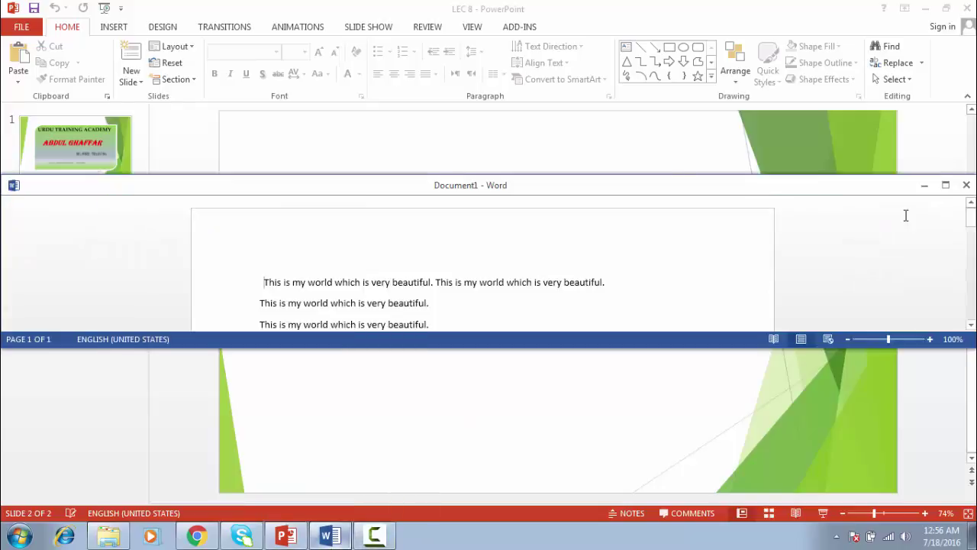
click(947, 186)
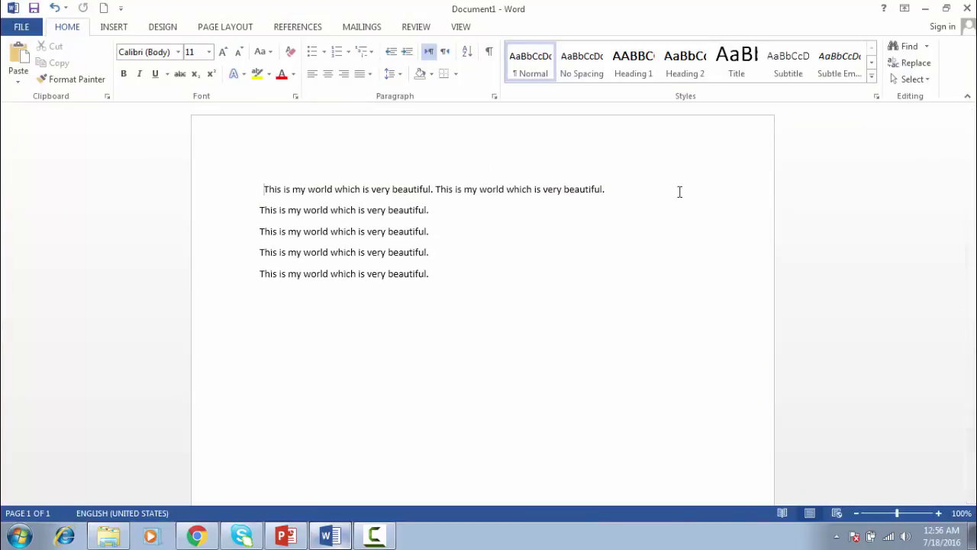
Open two additional windows of the maximized document with New Window
click(461, 29)
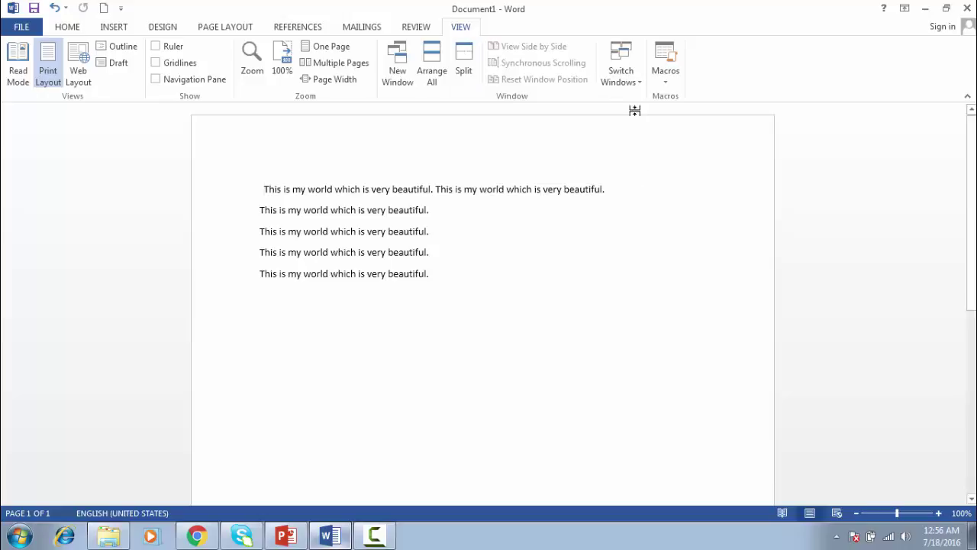
click(400, 71)
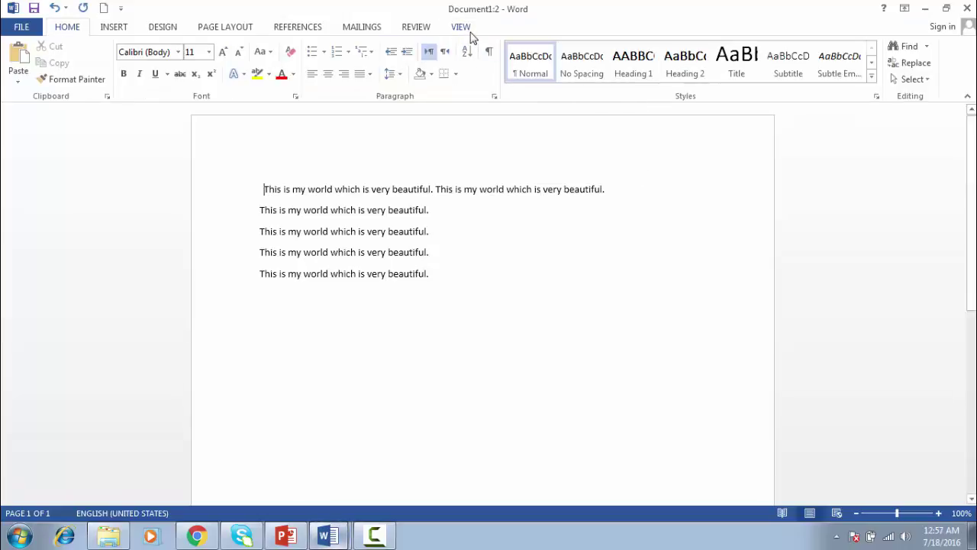
click(466, 31)
click(397, 82)
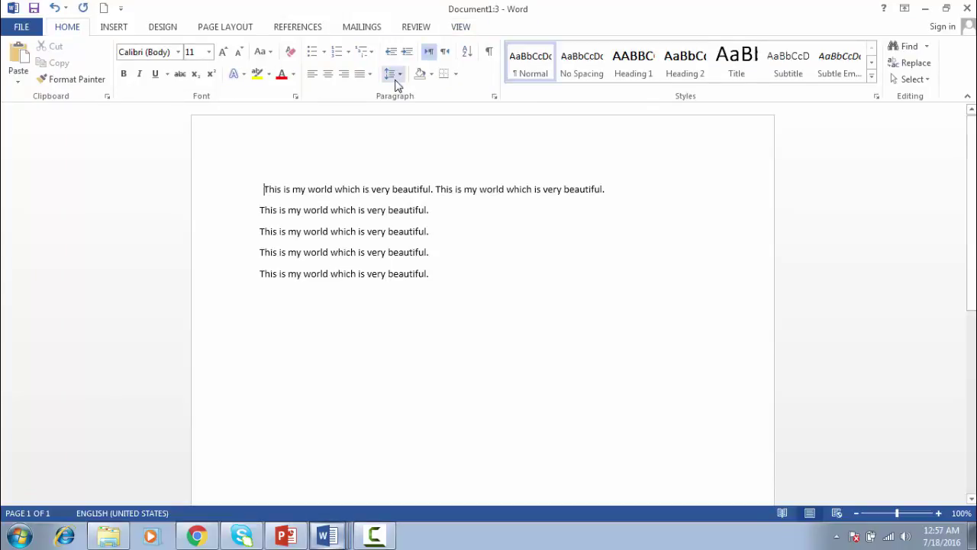
Use Switch Windows to go to Document1:2 and from there to Document1:1
click(461, 29)
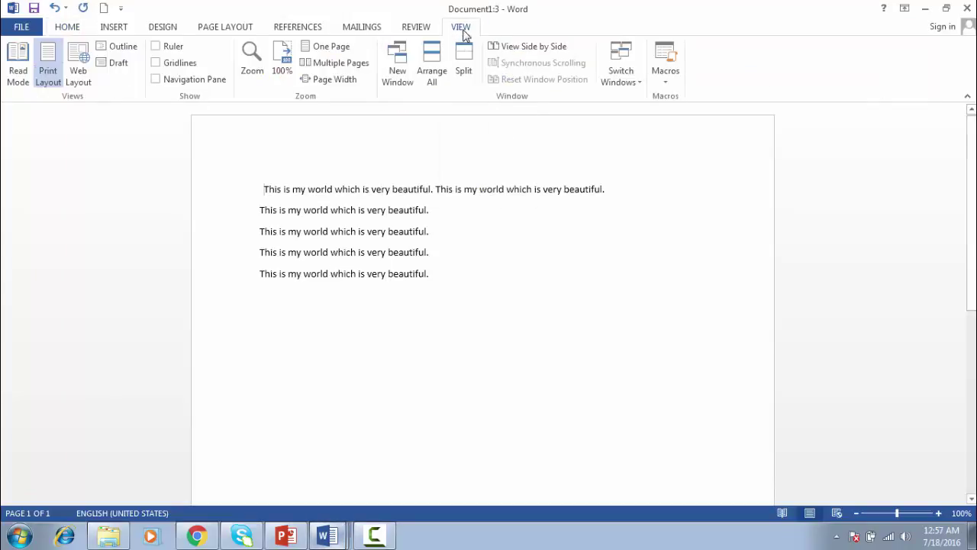
click(620, 86)
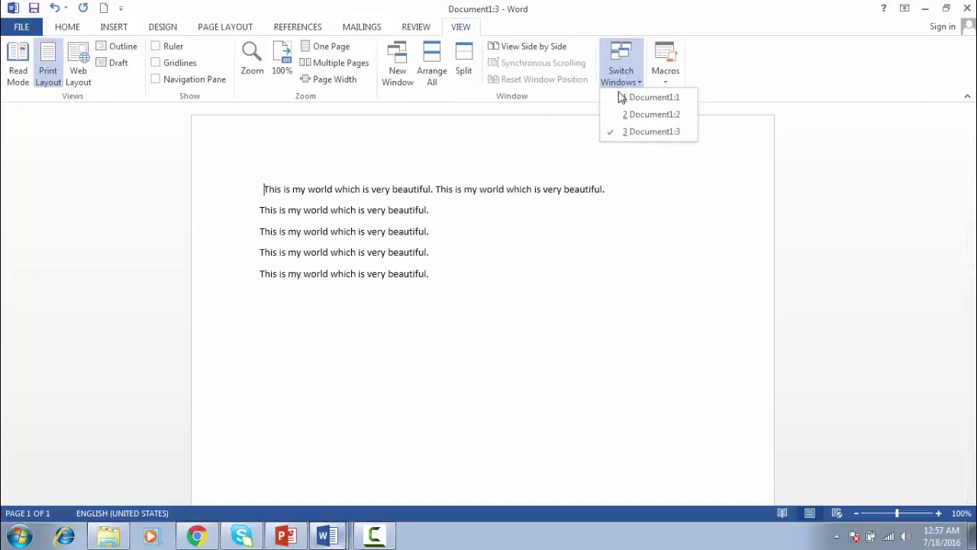
click(627, 116)
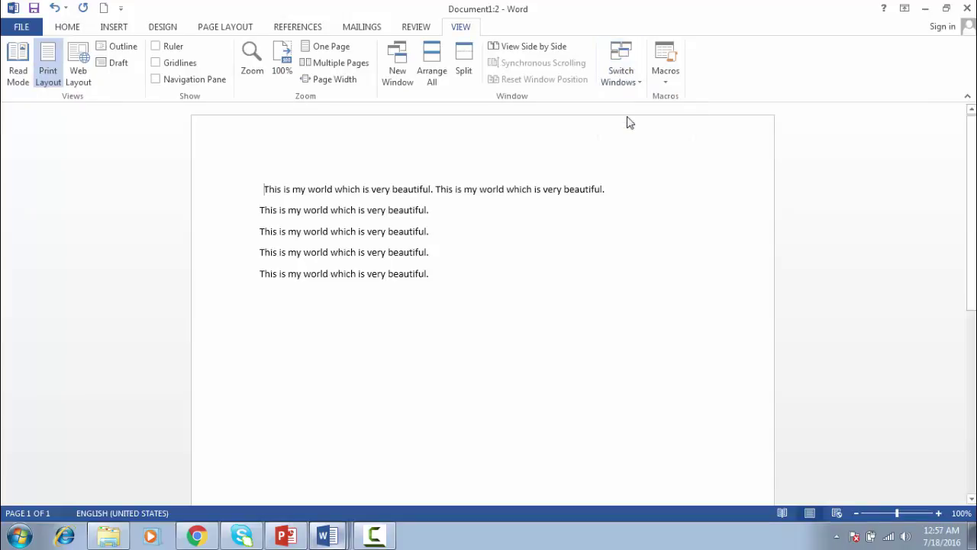
click(632, 80)
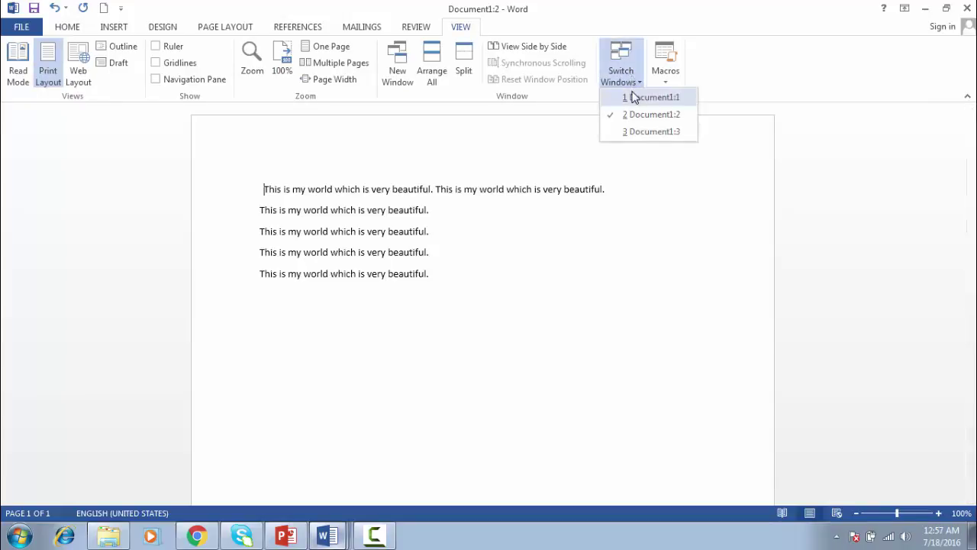
click(632, 97)
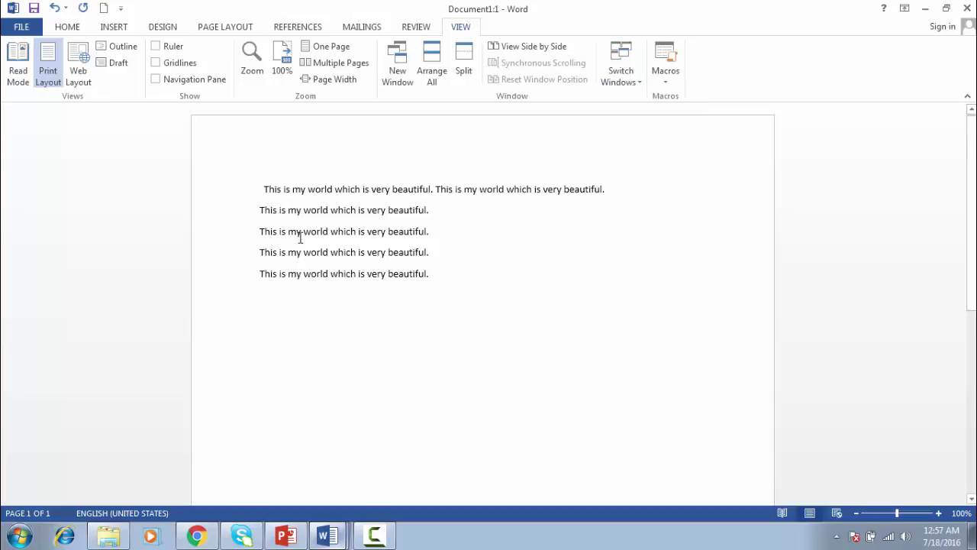
Insert a line reading "S1." above the first paragraph in the Document1:1 window
key(Return)
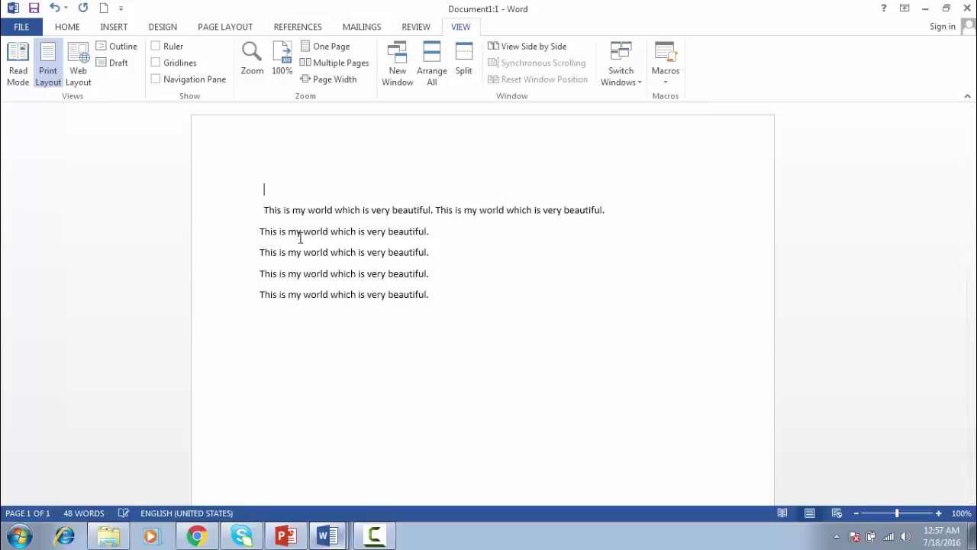
text(S1.)
Check the added line in Document1:3 and Document1:2 with Switch Windows, and close the Document1:2 window
click(635, 83)
click(638, 133)
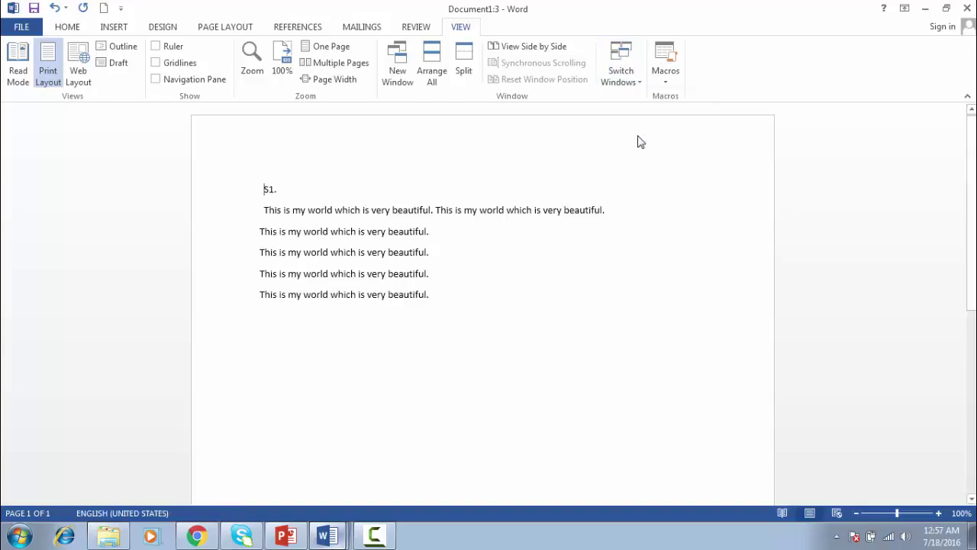
click(621, 84)
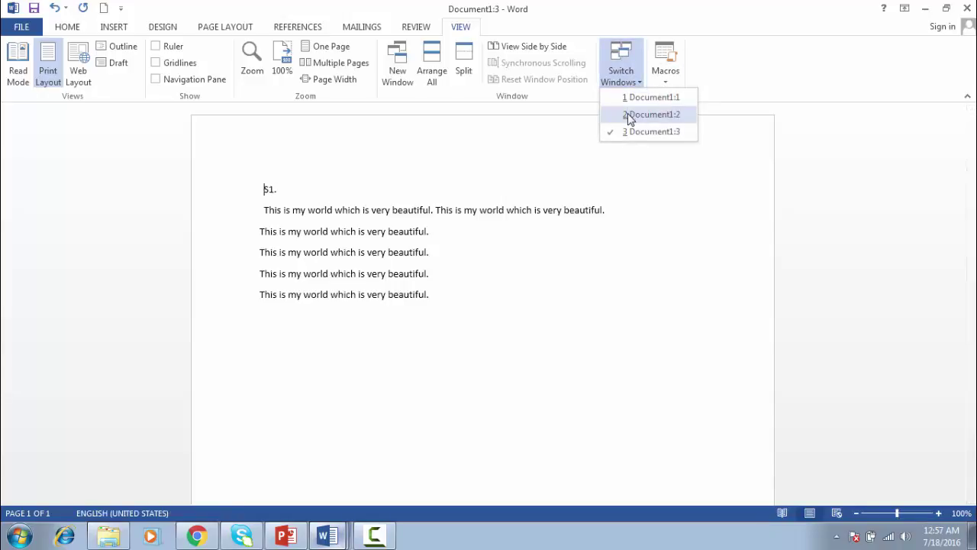
click(630, 116)
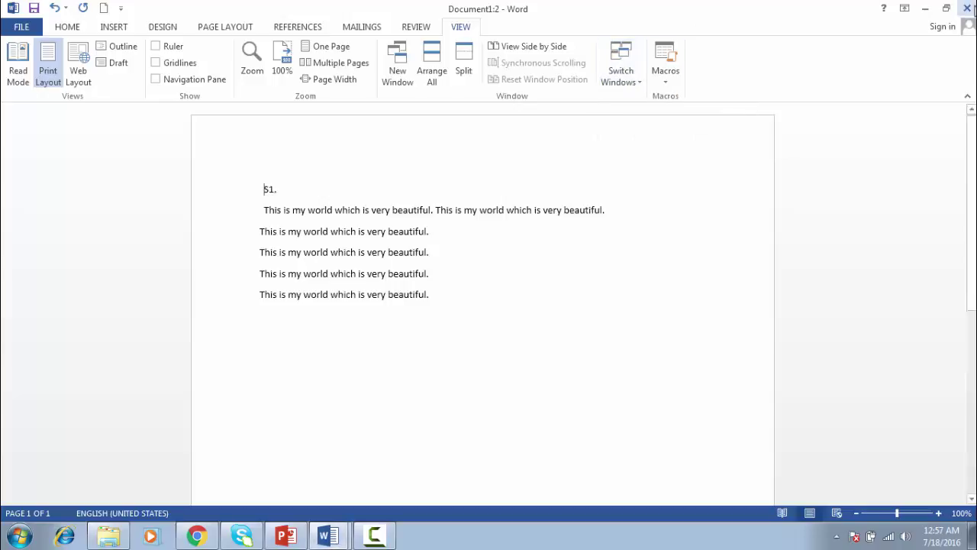
click(968, 8)
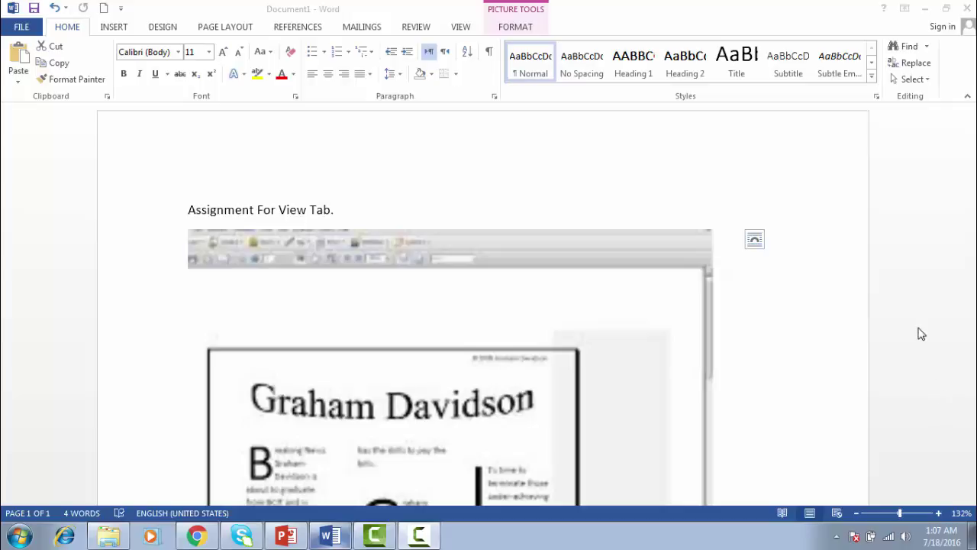
Deselect the picture under "Assignment For View Tab." and examine the sample newsletter layout it shows
click(837, 298)
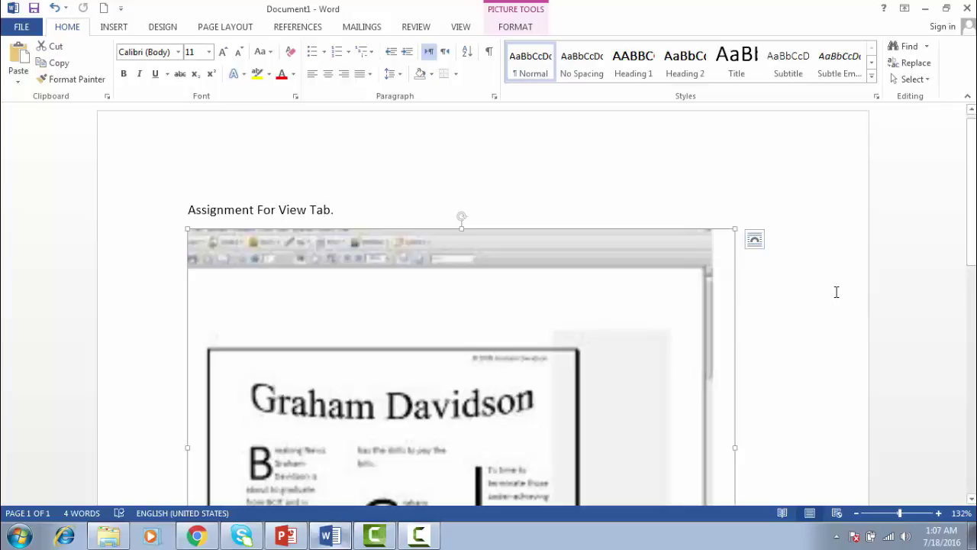
click(837, 294)
scroll(837, 295, down, 3)
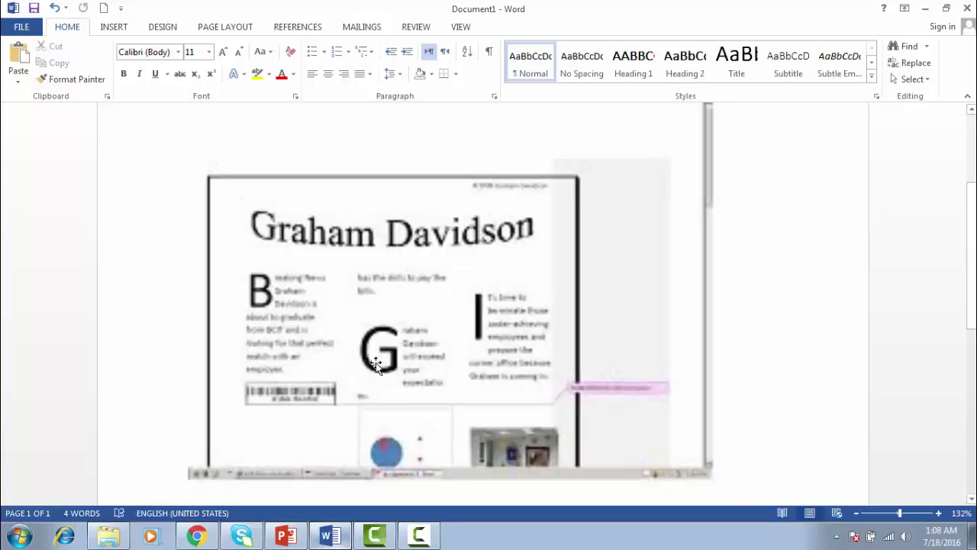
click(405, 537)
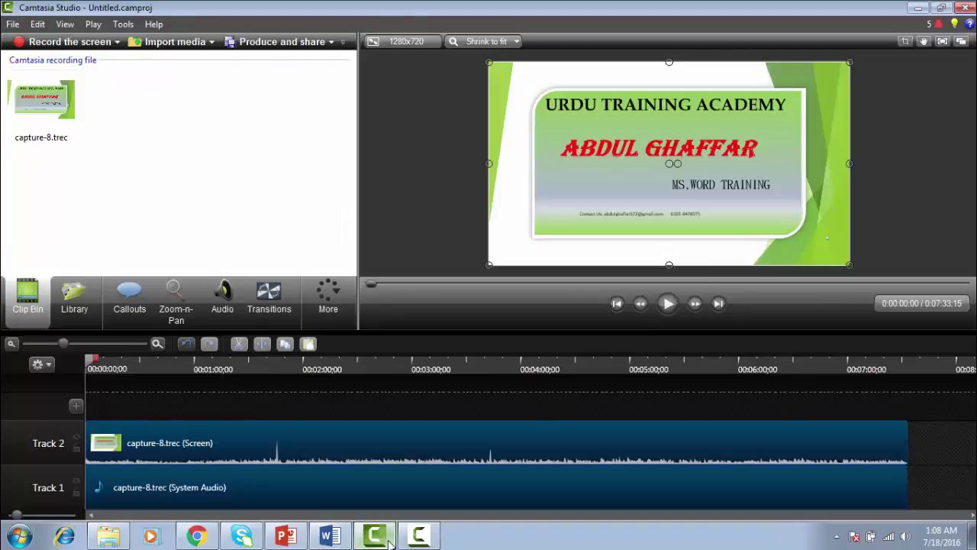
click(419, 538)
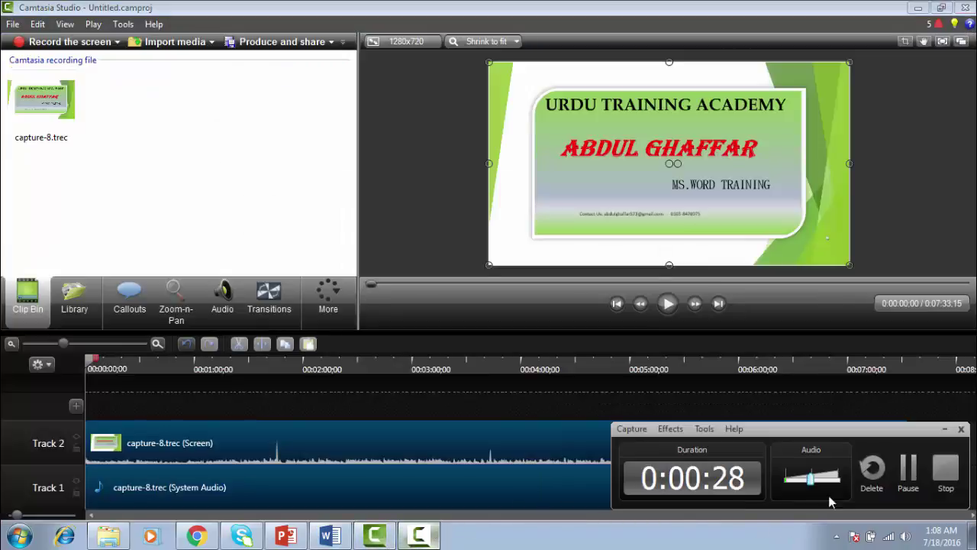